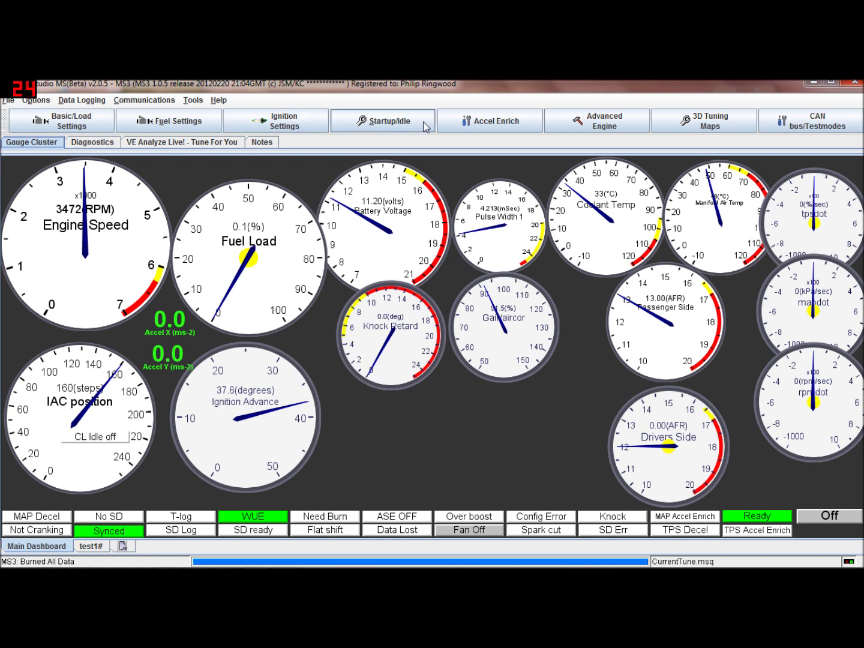
Open the Staged Injection settings from the Fuel Settings menu, with staging currently Off.
click(59, 124)
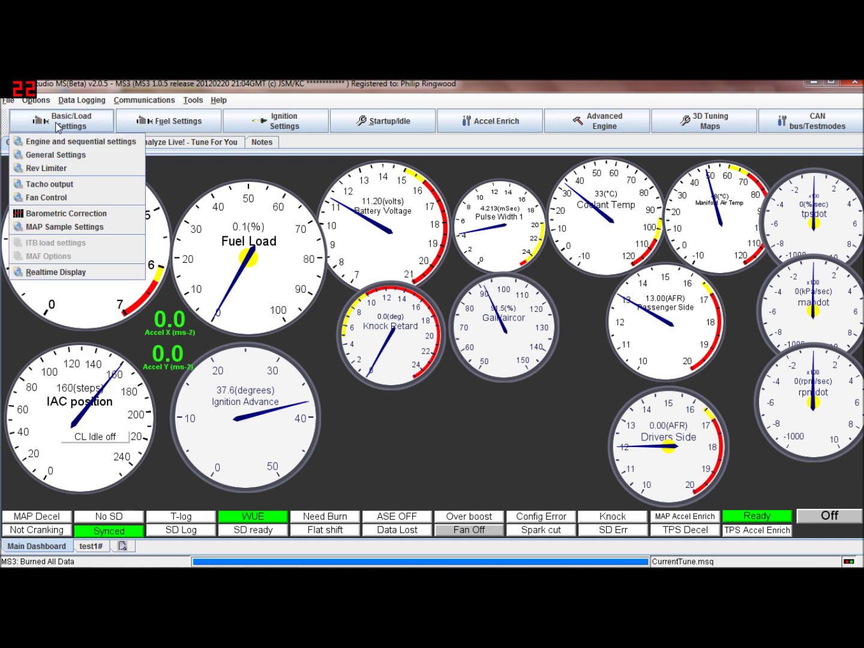
click(198, 120)
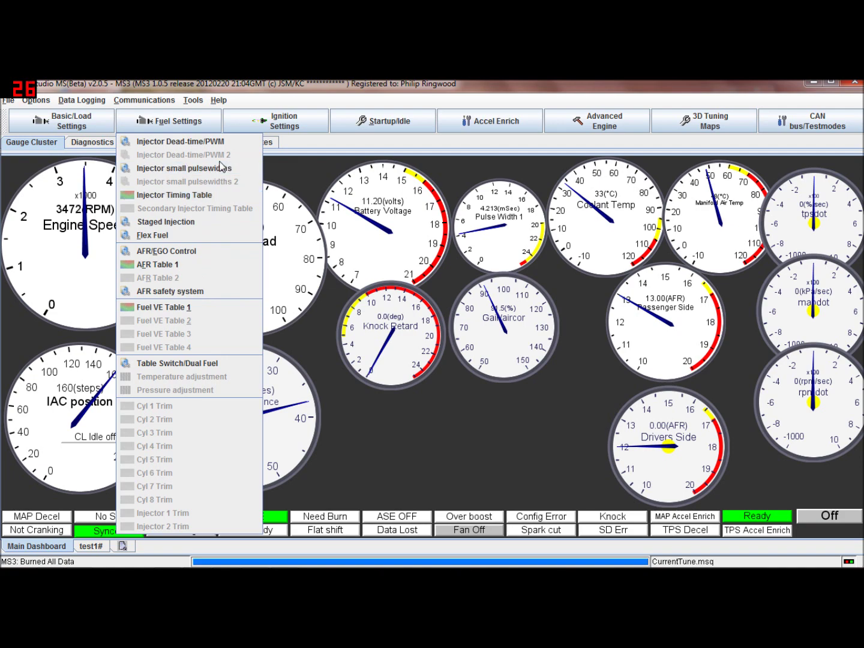
click(213, 222)
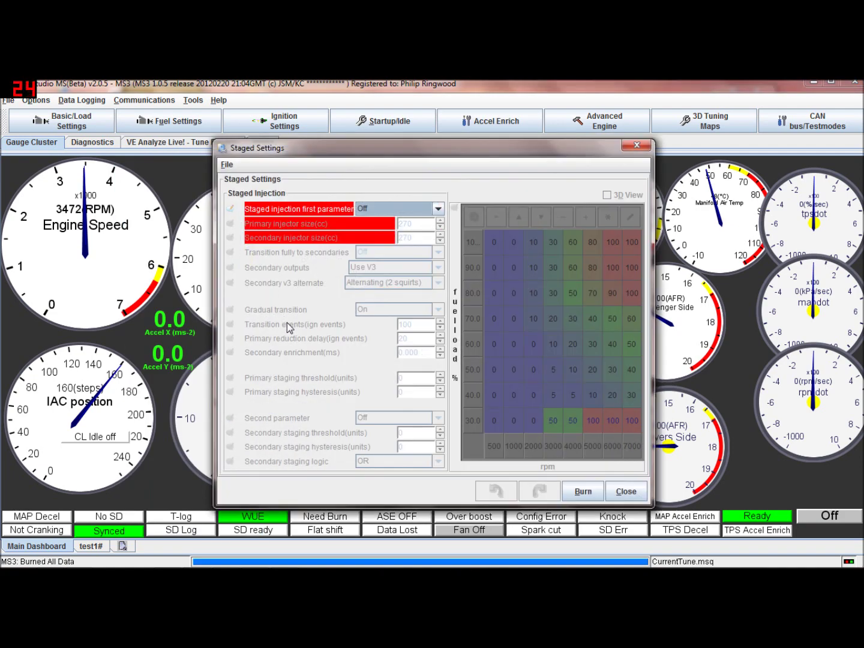
click(438, 209)
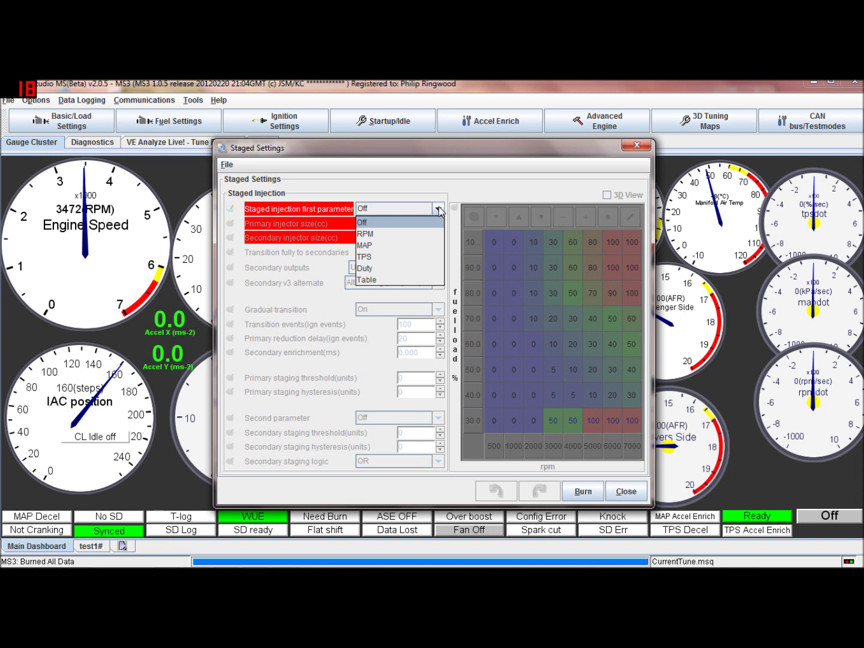
Switch staged injection's first parameter from RPM to TPS.
click(417, 234)
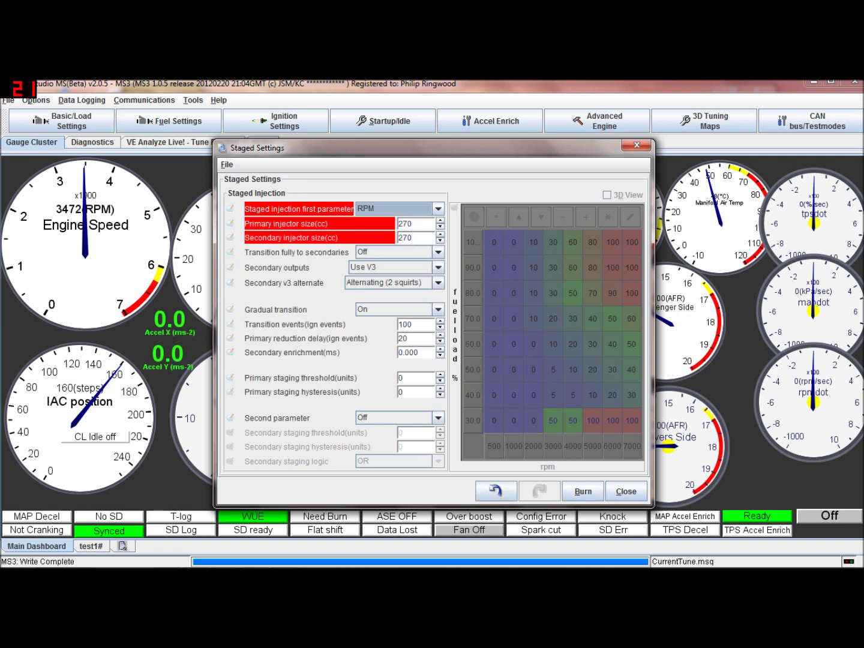
click(439, 211)
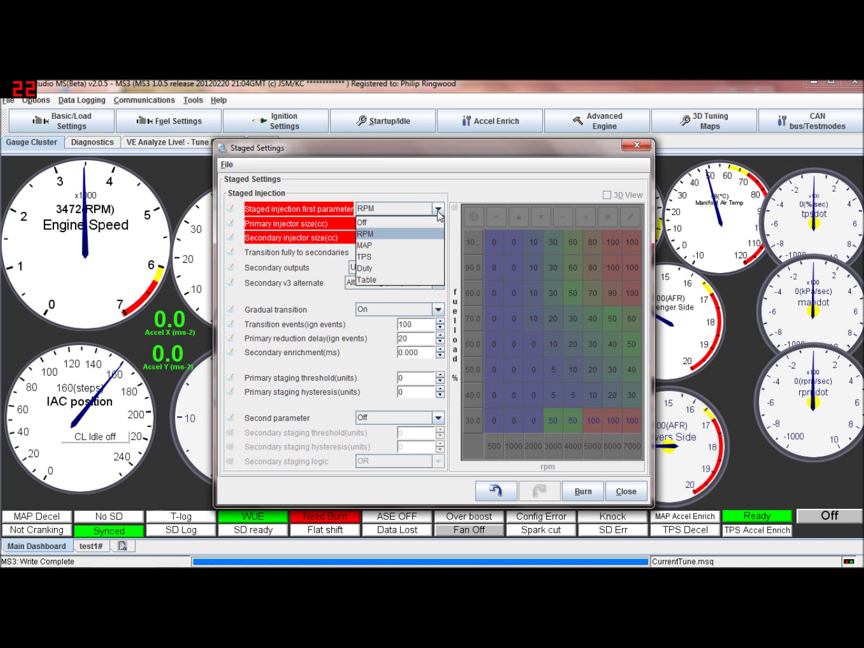
click(401, 256)
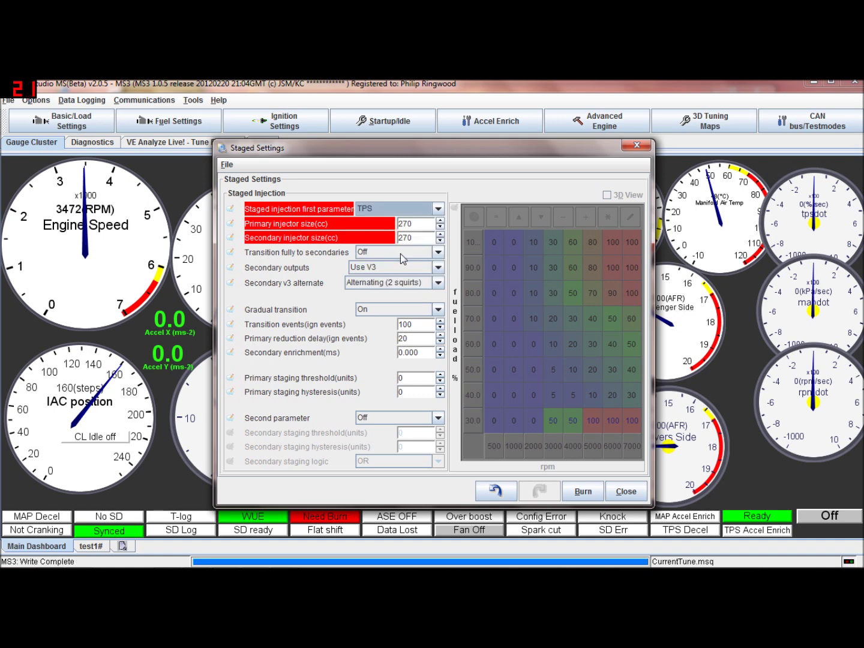
click(411, 224)
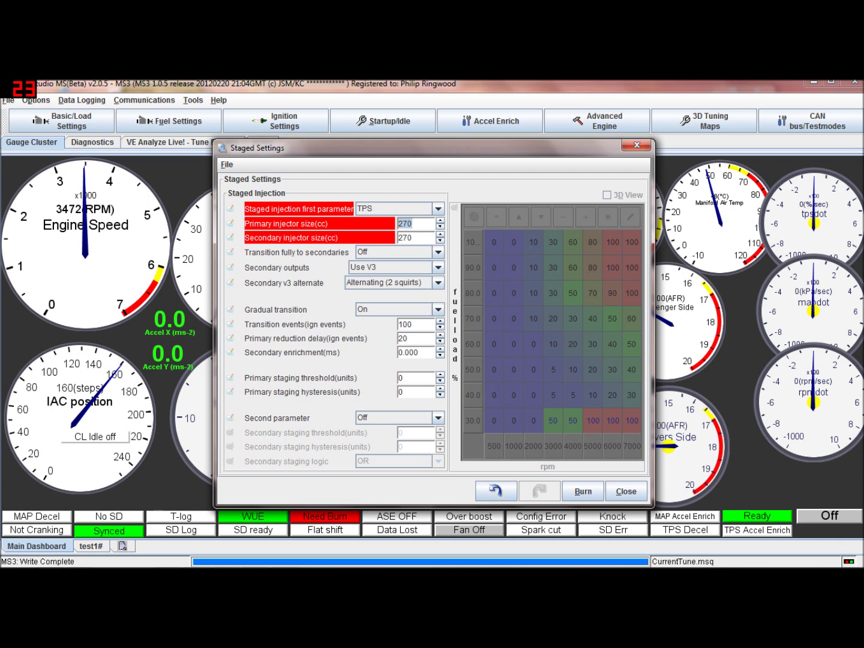
Enter 220 cc for both the primary and secondary injector sizes.
key(Tab)
key(shift+Tab)
text(220)
key(Tab)
key(BackSpace)
key(BackSpace)
key(BackSpace)
text(220)
key(Tab)
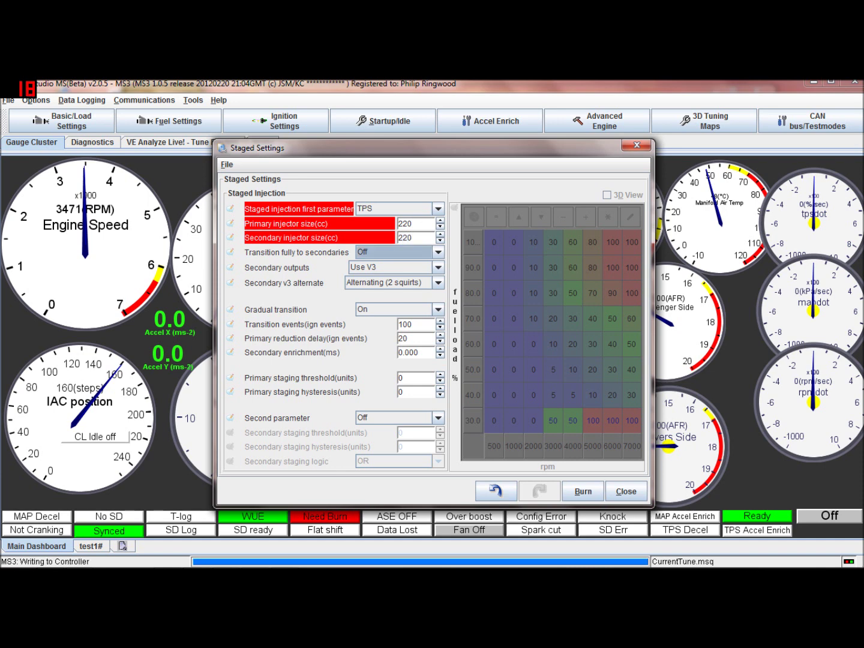
click(440, 254)
click(438, 253)
click(428, 277)
click(439, 252)
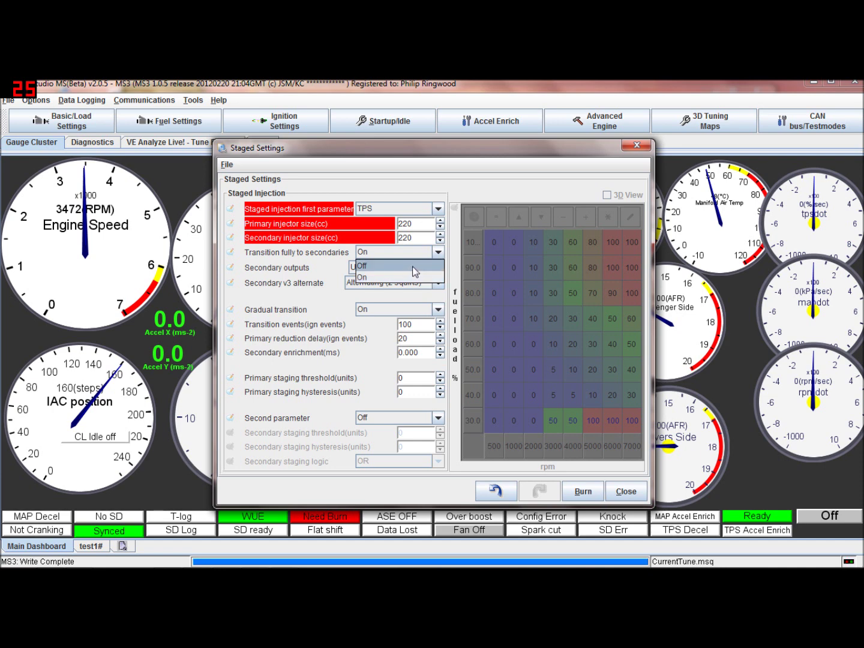
click(414, 271)
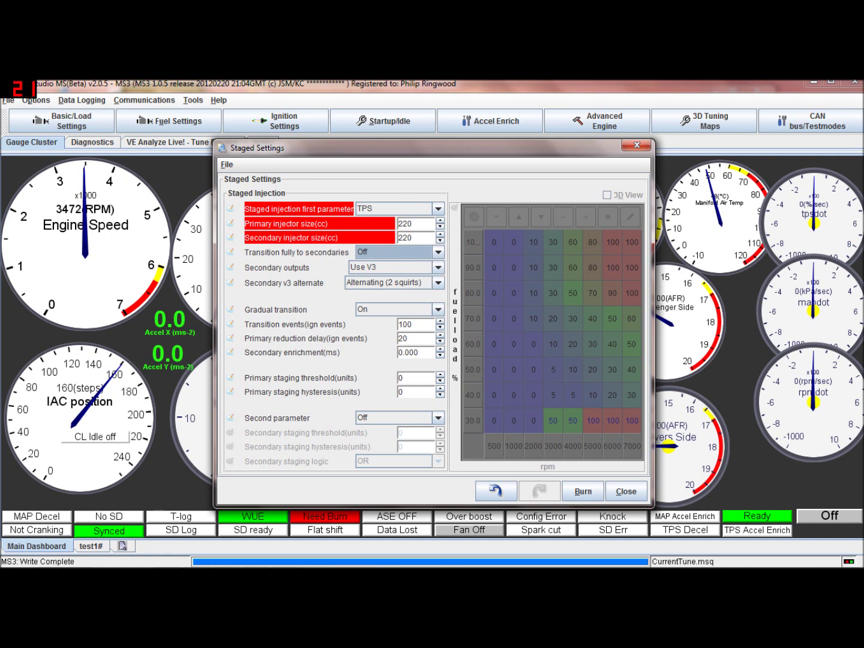
click(439, 256)
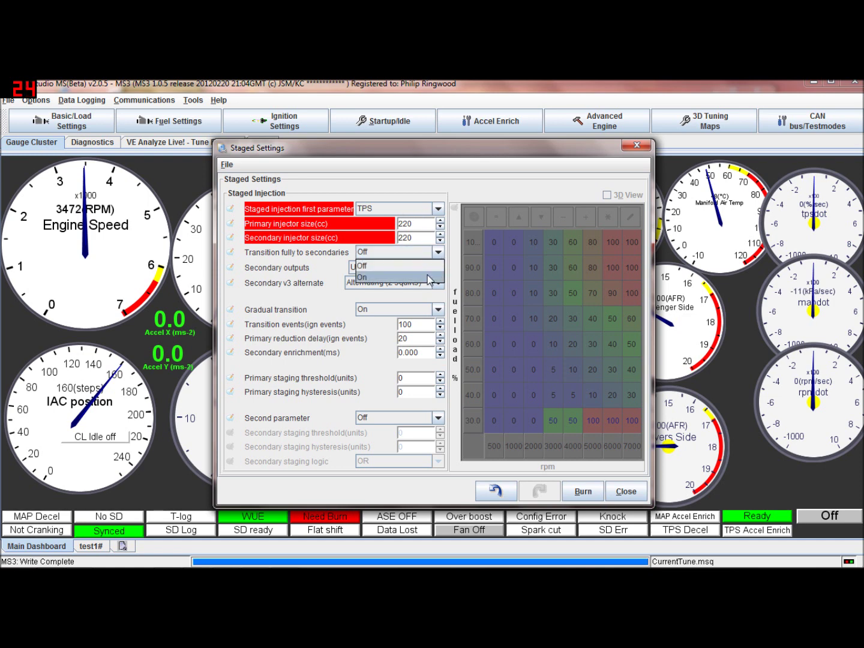
click(403, 265)
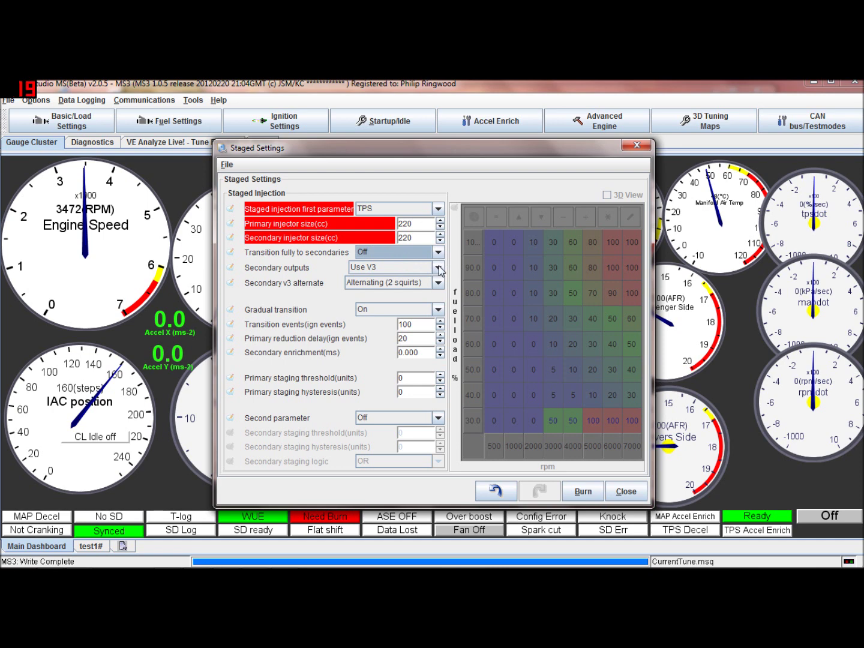
click(439, 268)
Switch Secondary outputs to Use V3 to expose the v3 alternate option.
click(438, 267)
click(439, 268)
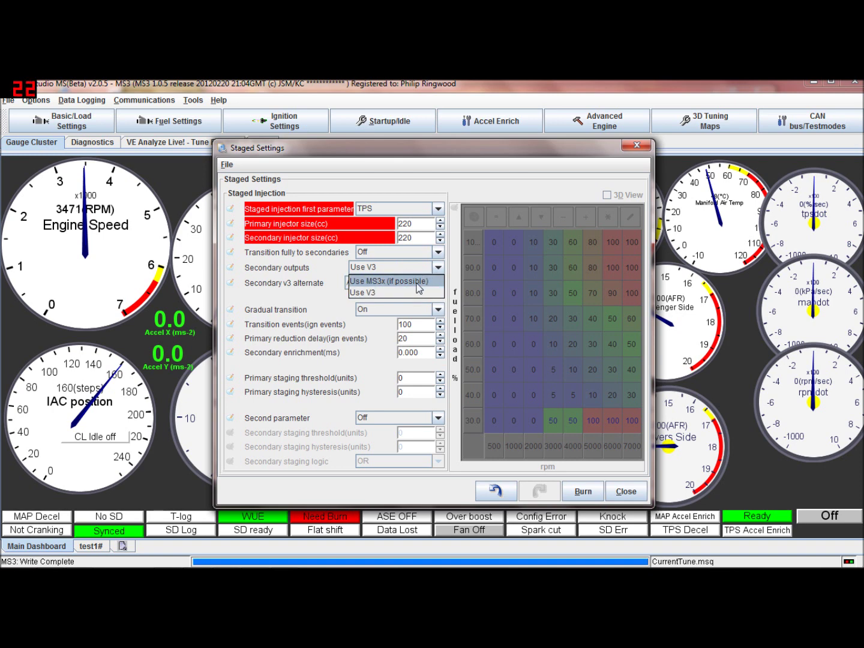
click(412, 283)
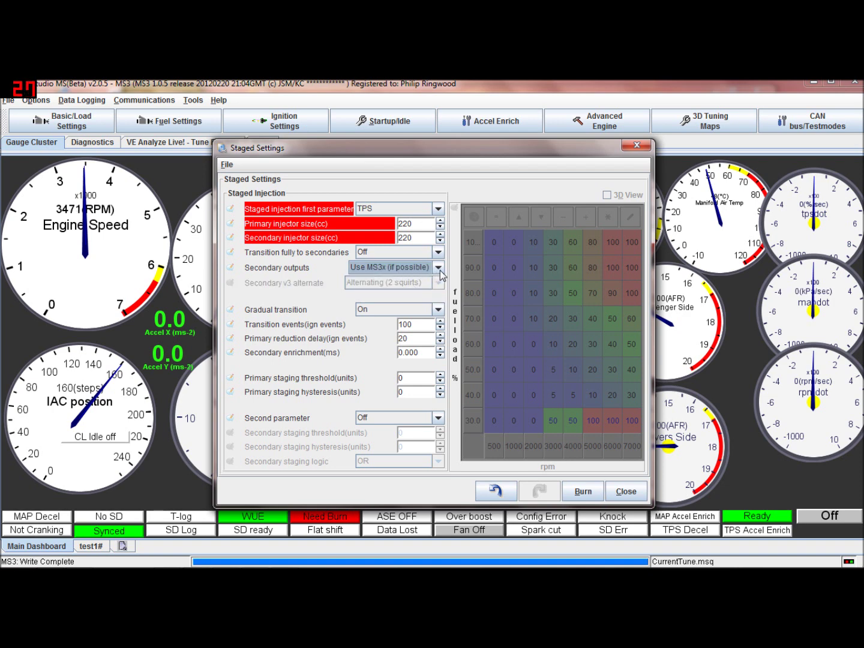
click(438, 271)
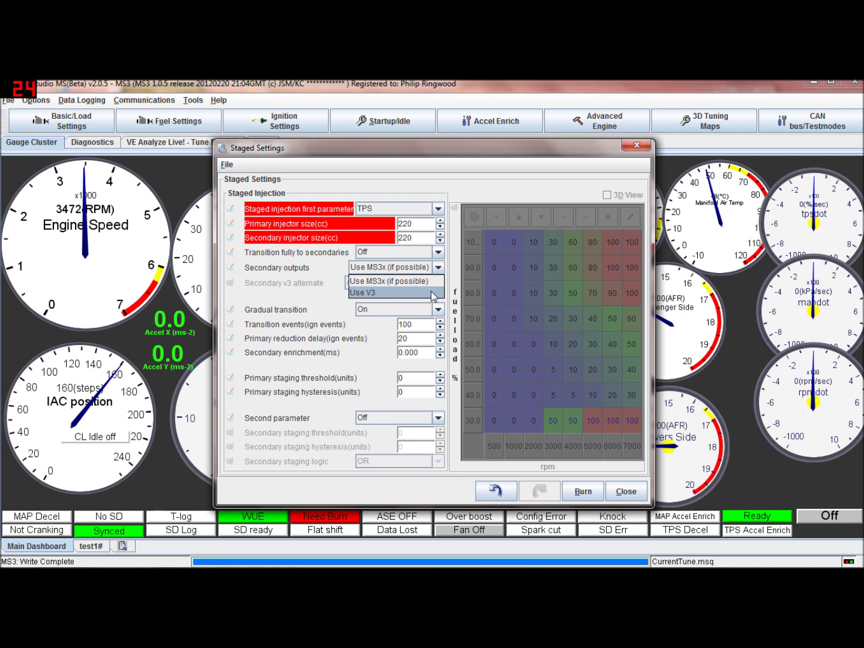
click(434, 295)
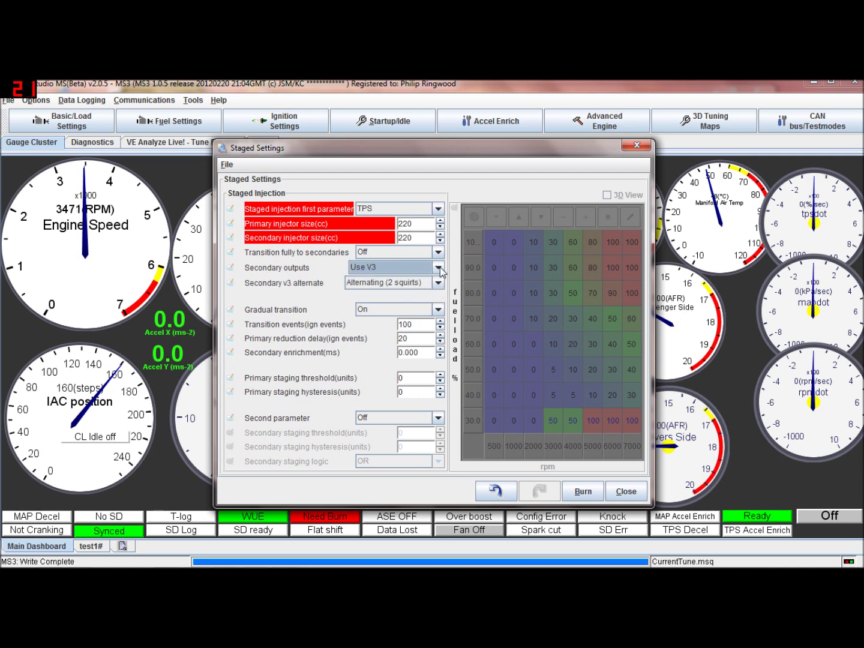
click(439, 270)
click(439, 269)
Set the Secondary v3 alternate to Simultaneous (1 squirt).
click(441, 284)
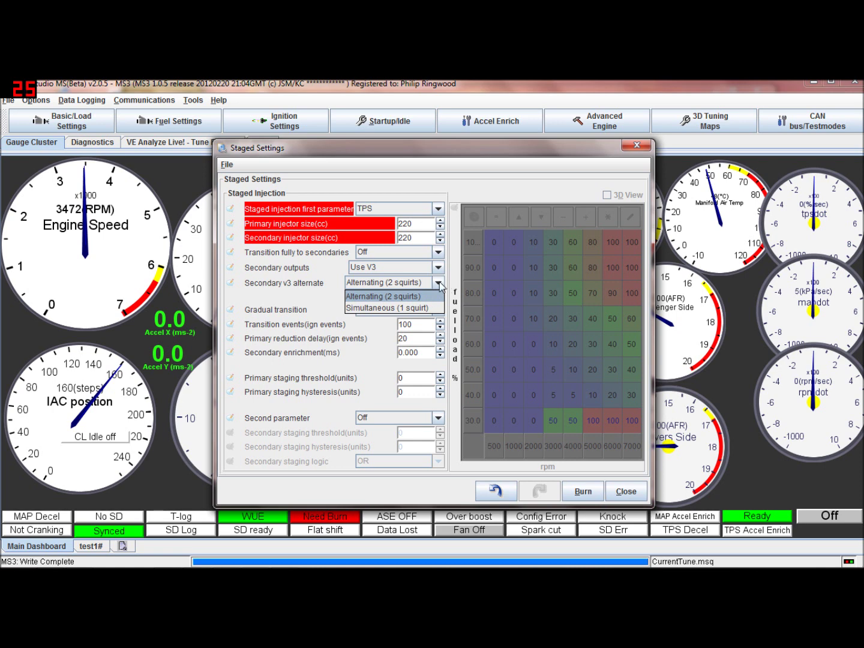
click(429, 299)
click(438, 283)
click(422, 308)
click(439, 283)
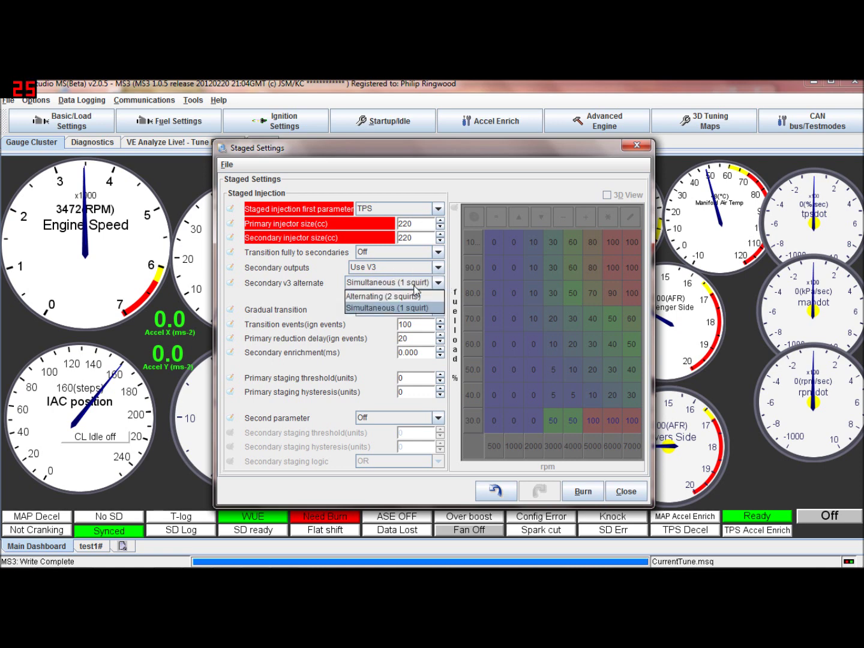
click(437, 282)
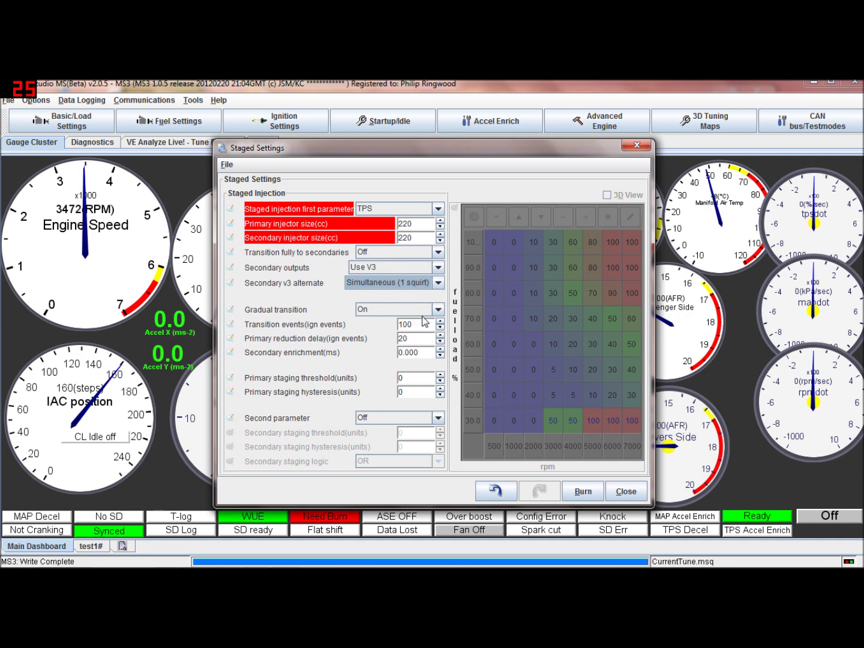
Return Secondary outputs to Use MS3x (if possible) and move the window aside.
click(439, 268)
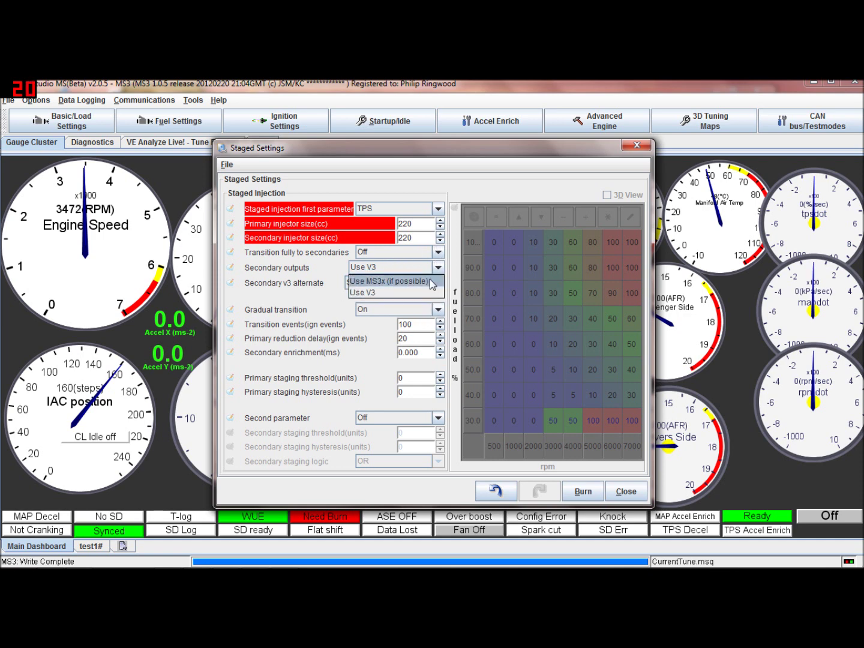
click(438, 281)
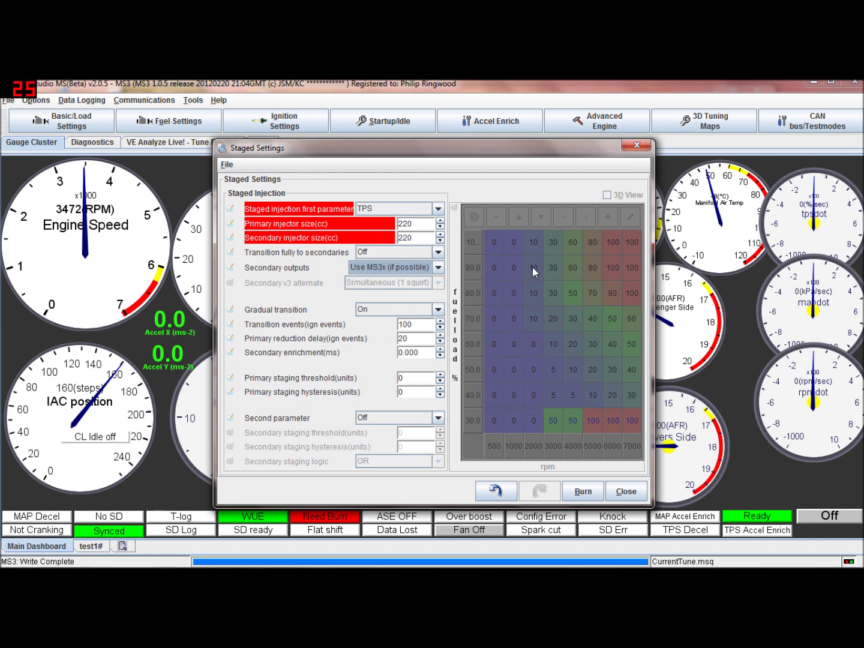
drag(561, 145, 431, 116)
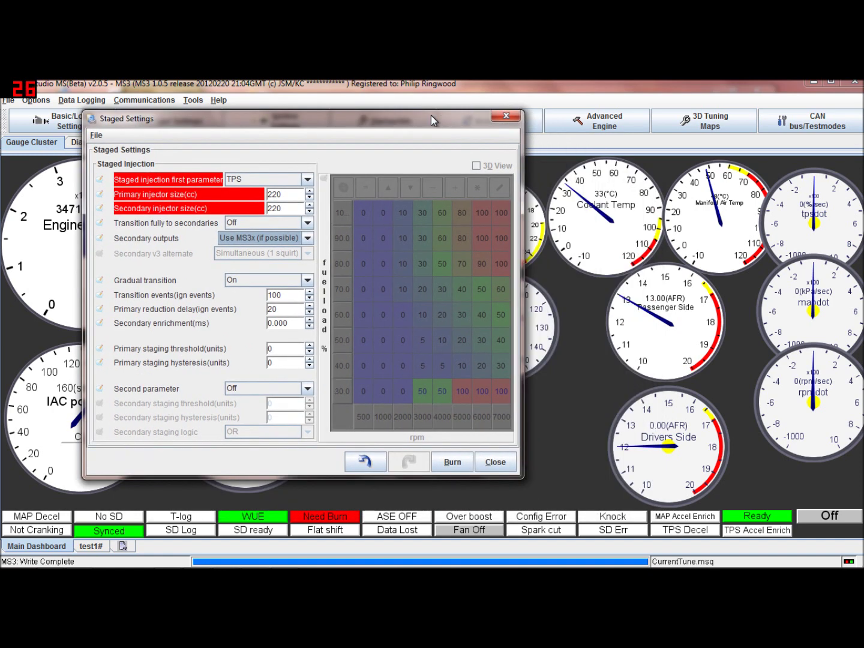
click(308, 238)
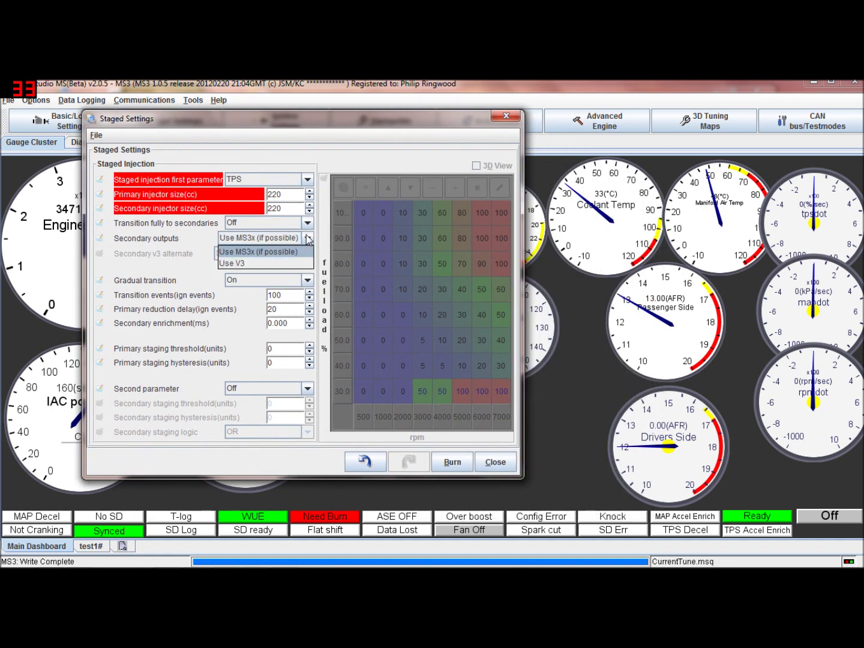
click(298, 252)
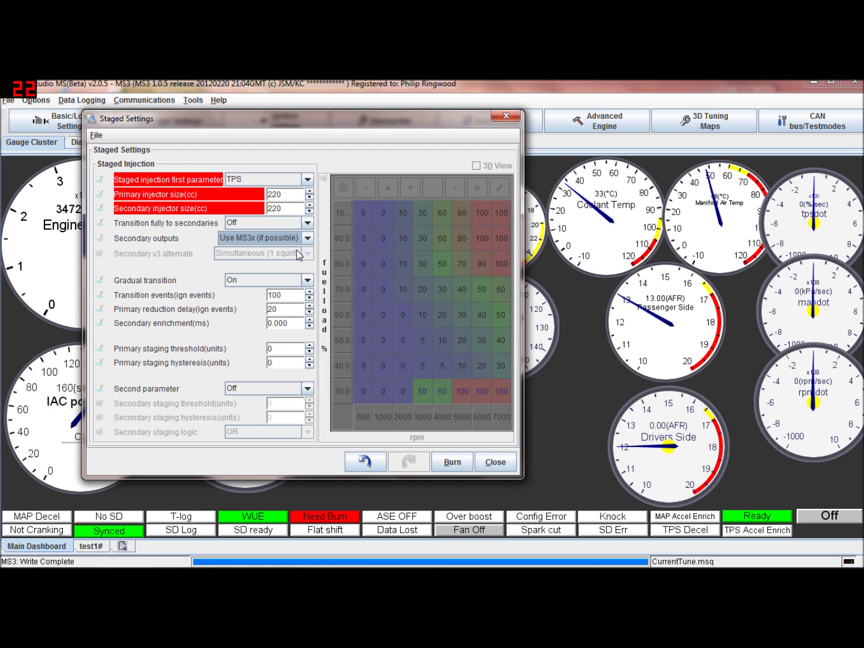
click(307, 281)
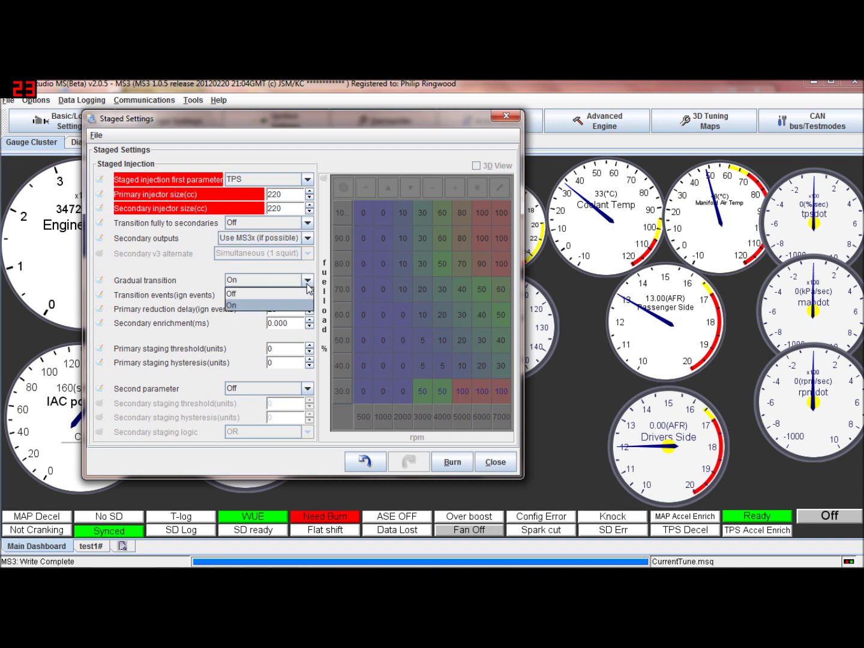
click(308, 285)
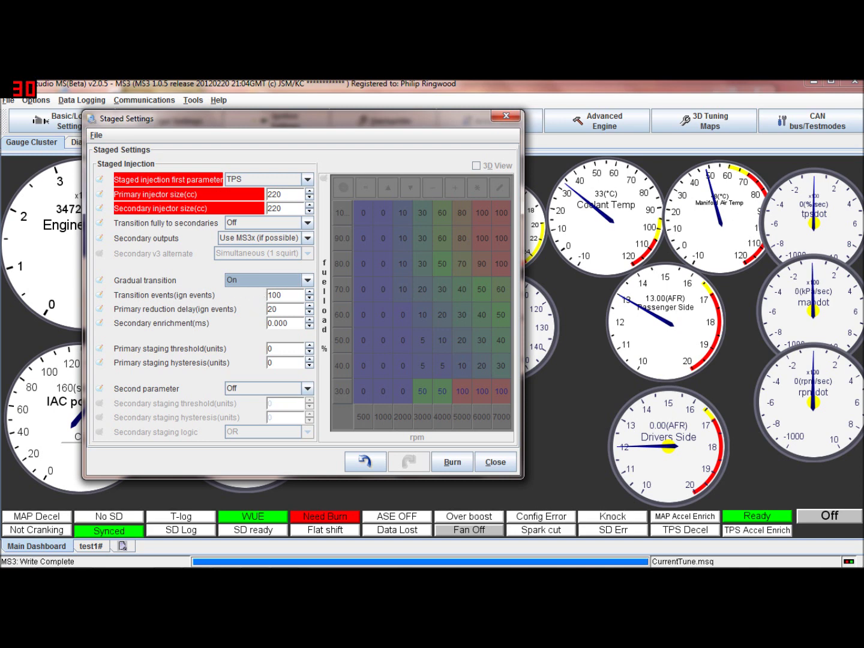
click(273, 294)
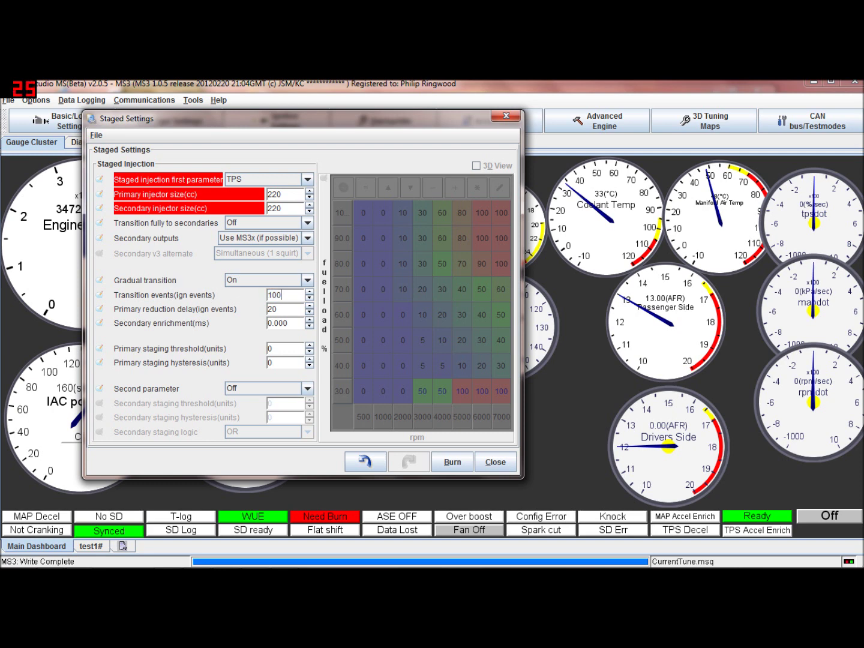
key(Tab)
click(278, 323)
key(End)
key(shift+Home)
click(271, 348)
Set the primary staging threshold to 50 and the hysteresis to 2.
text(5)
click(272, 363)
key(Delete)
text(2)
key(Tab)
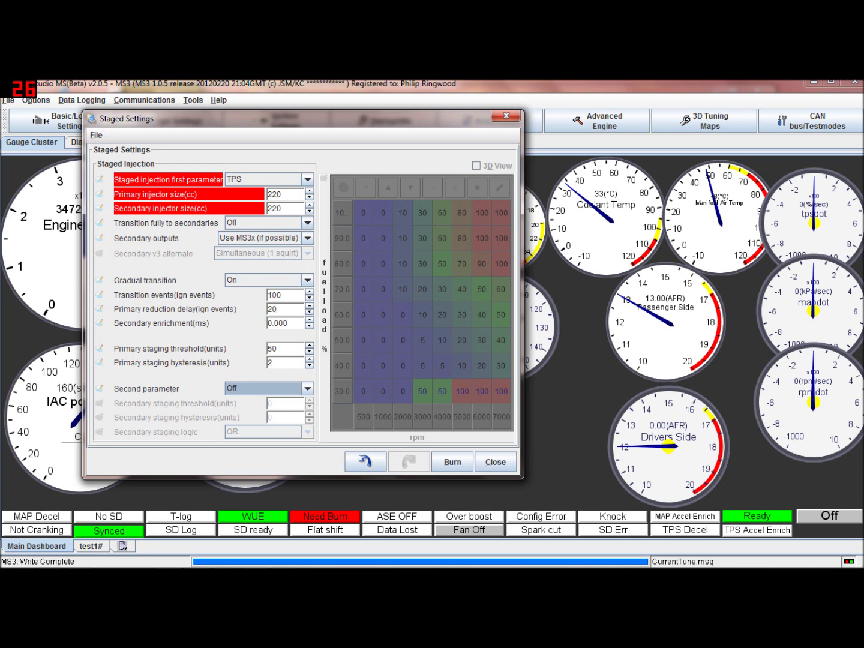
Change staged injection's first parameter to MAP, then to Duty.
click(307, 180)
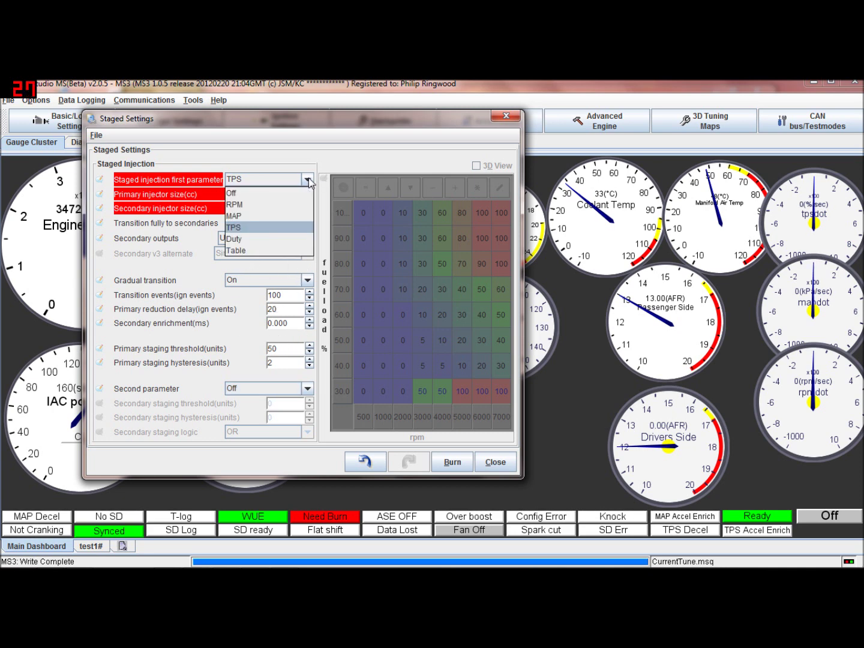
click(287, 217)
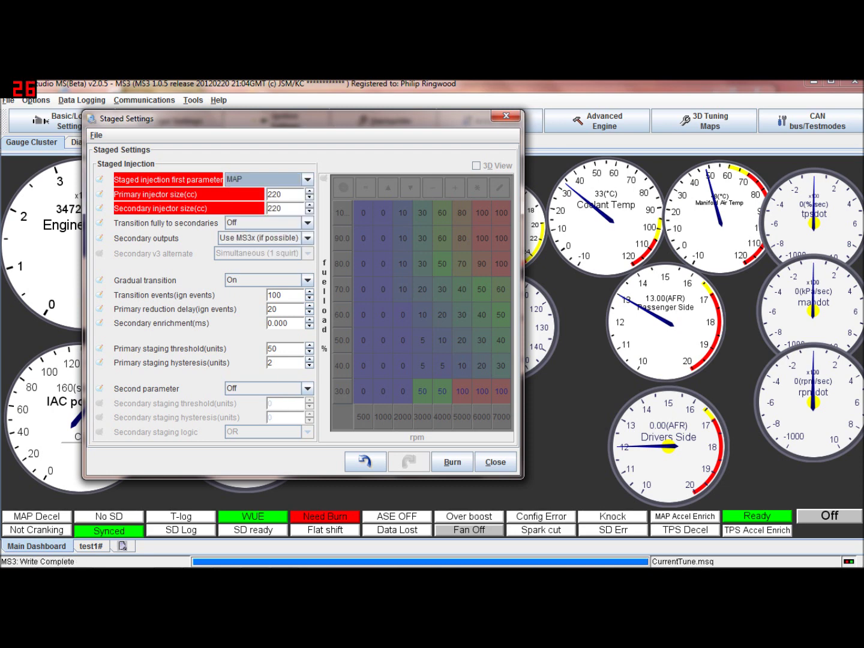
click(311, 181)
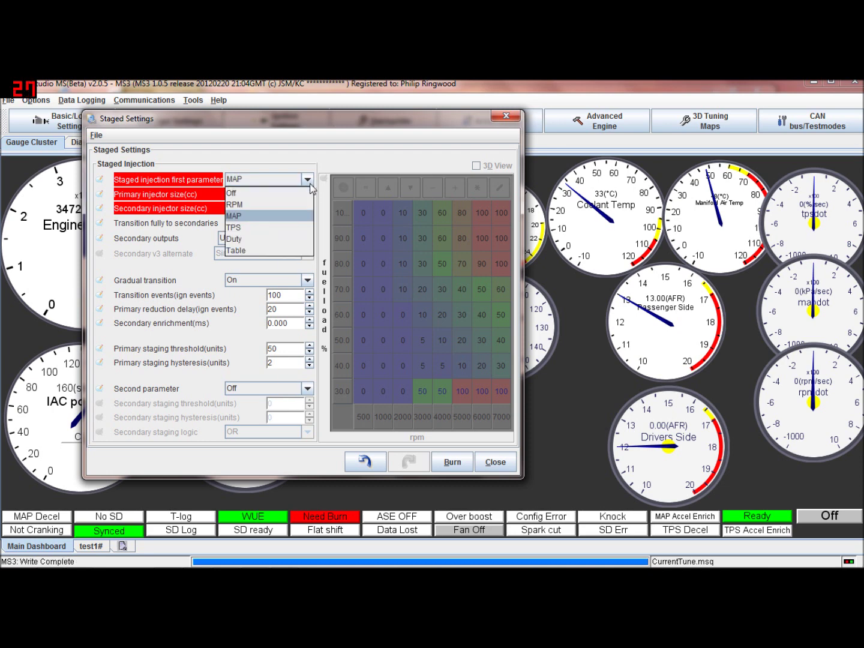
click(277, 238)
click(273, 349)
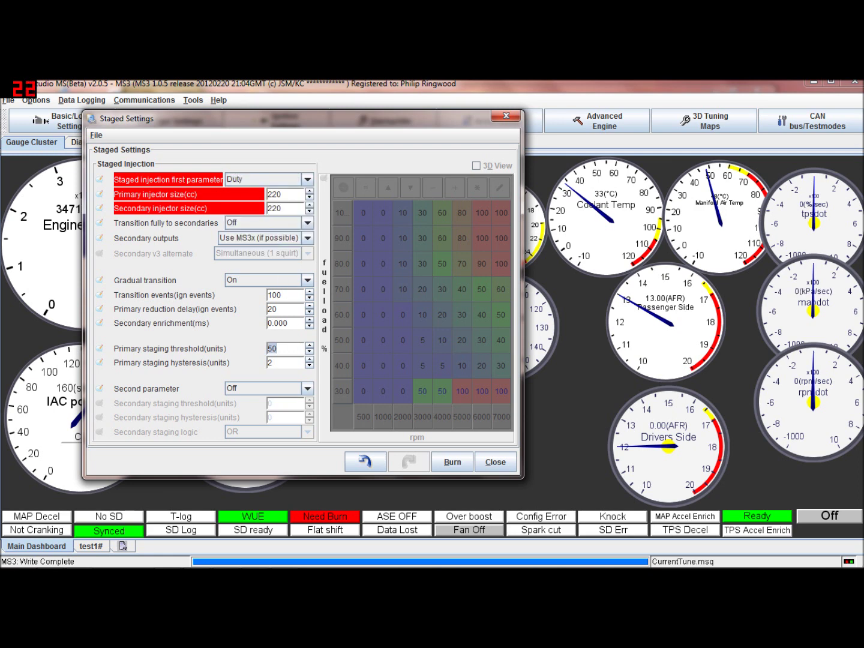
click(271, 362)
click(306, 388)
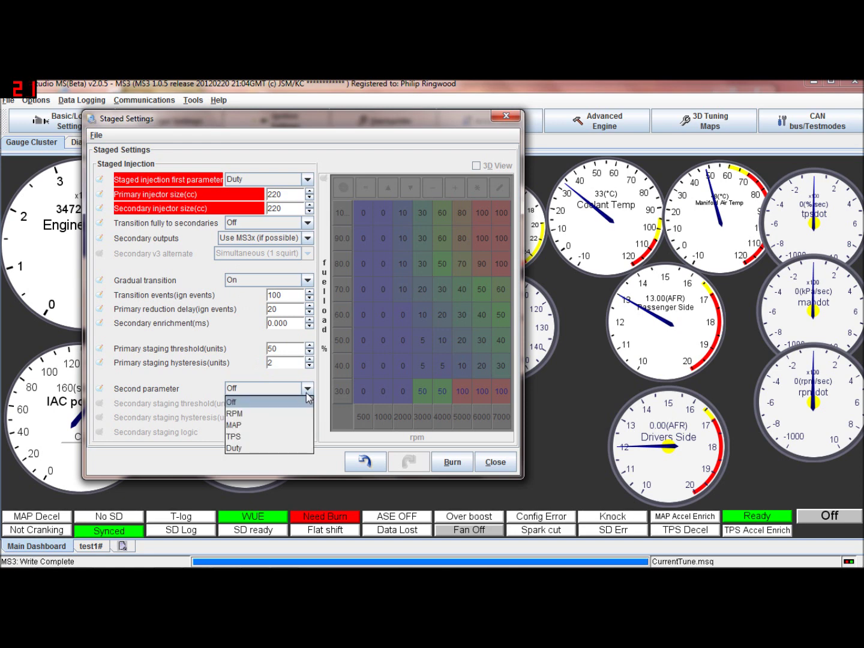
click(282, 429)
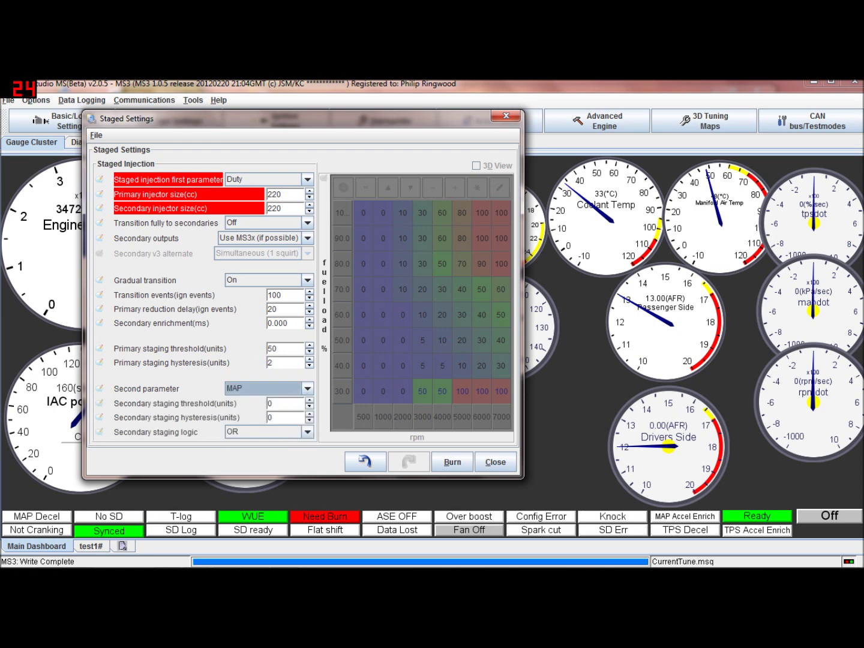
click(307, 388)
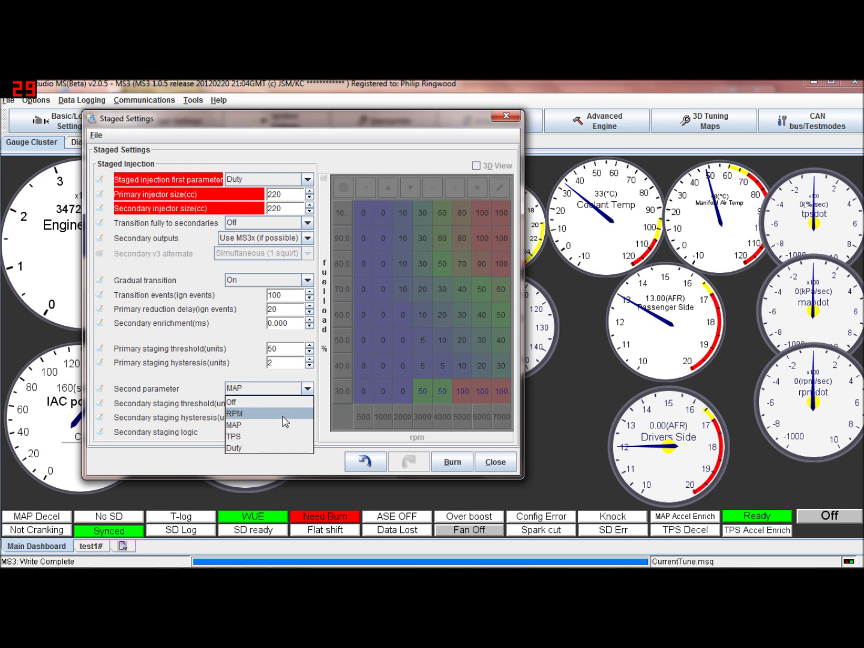
click(291, 413)
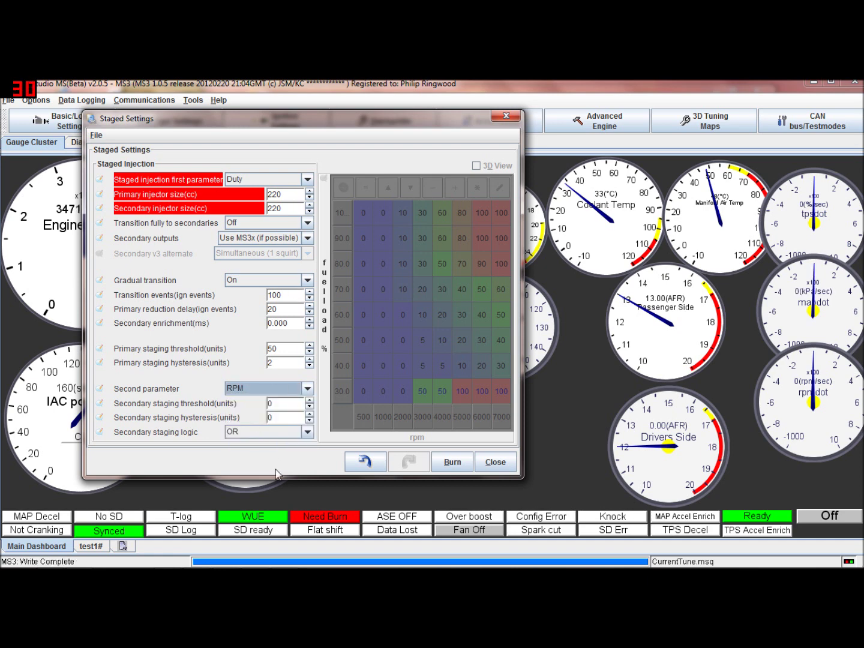
click(307, 431)
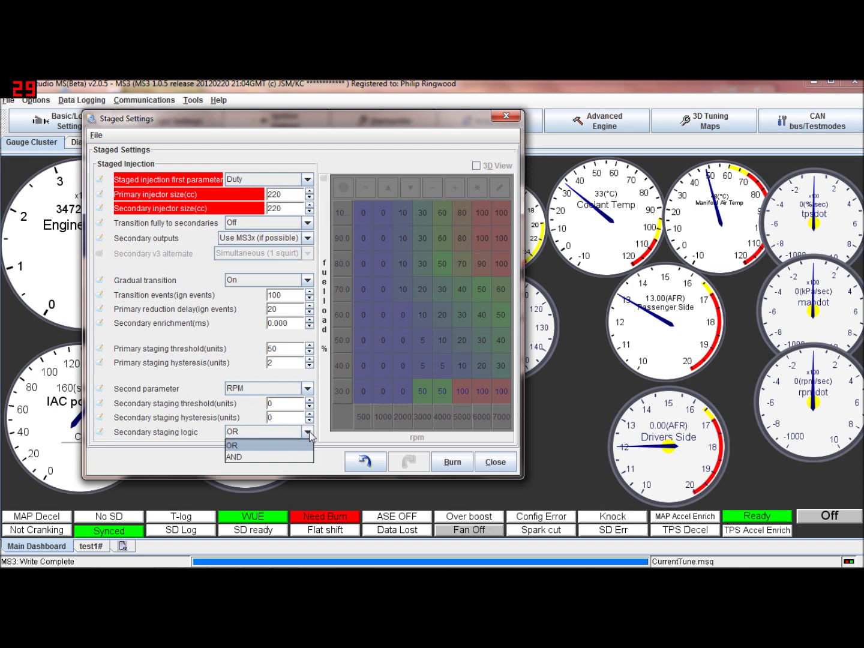
click(288, 456)
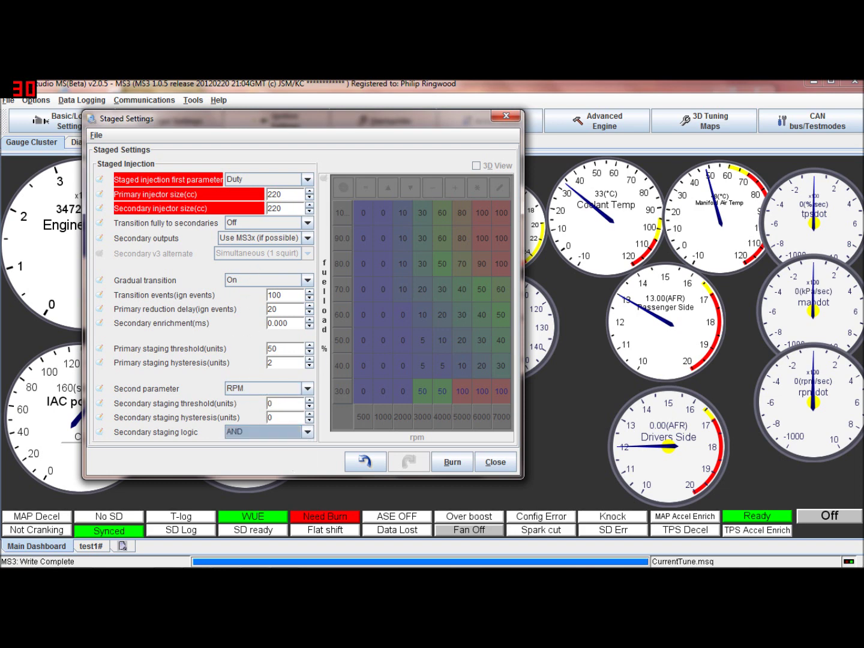
click(307, 432)
click(282, 446)
click(307, 388)
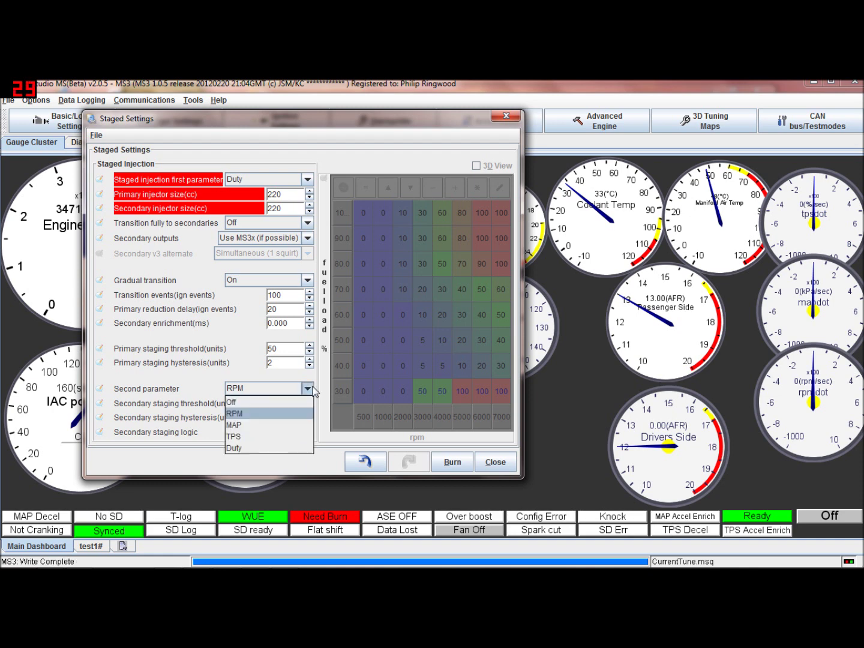
click(299, 403)
Turn gradual transition Off and set staged injection's first parameter to Table.
click(308, 280)
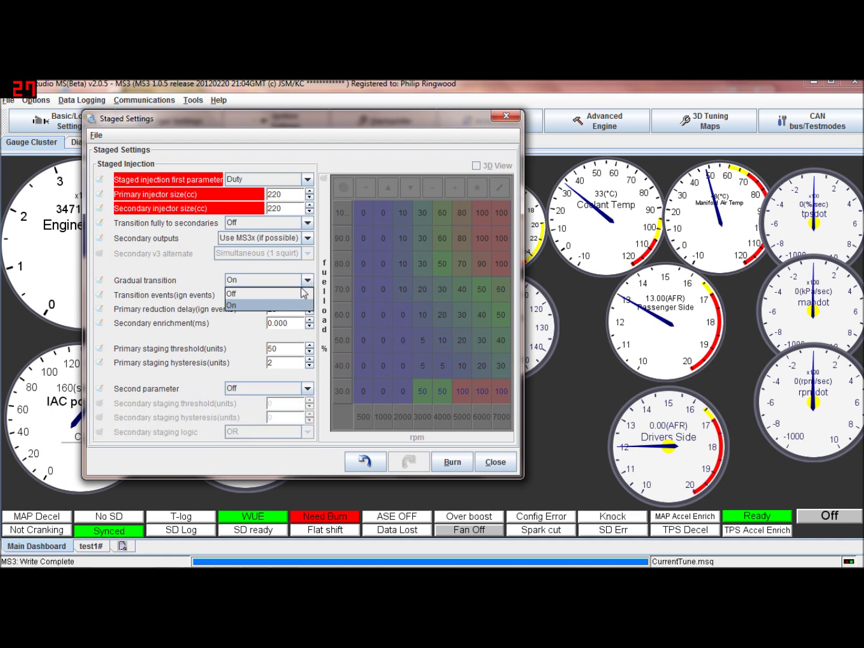
click(304, 293)
click(307, 179)
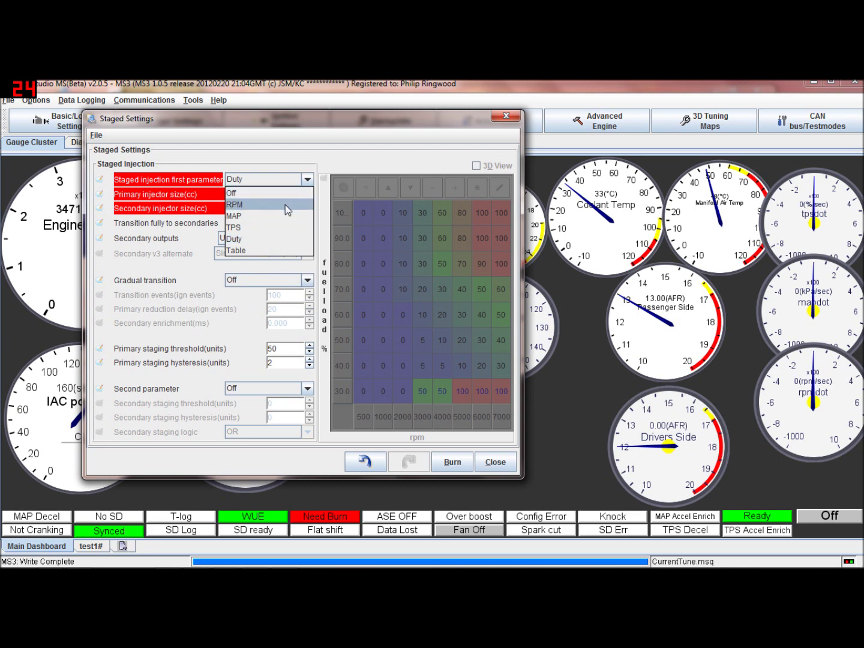
click(279, 251)
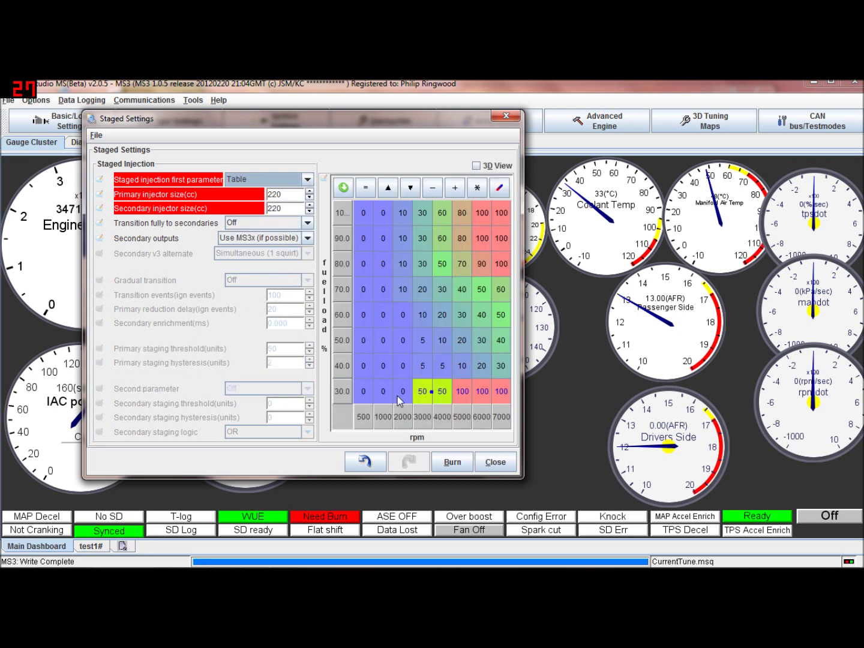
Move the Staged Settings window left and enlarge it beside the gauges.
drag(451, 121, 332, 126)
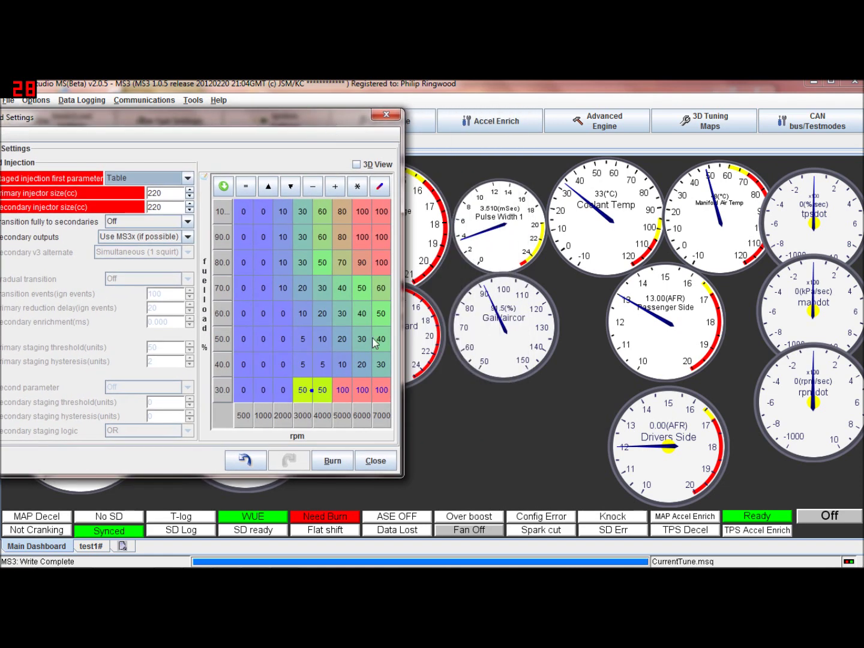
drag(328, 117, 322, 113)
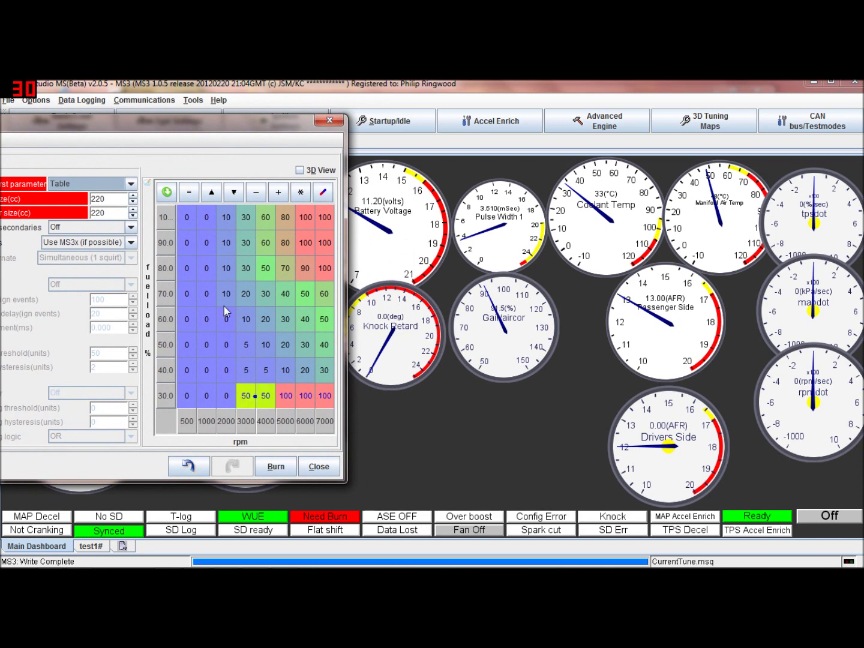
drag(345, 483, 365, 496)
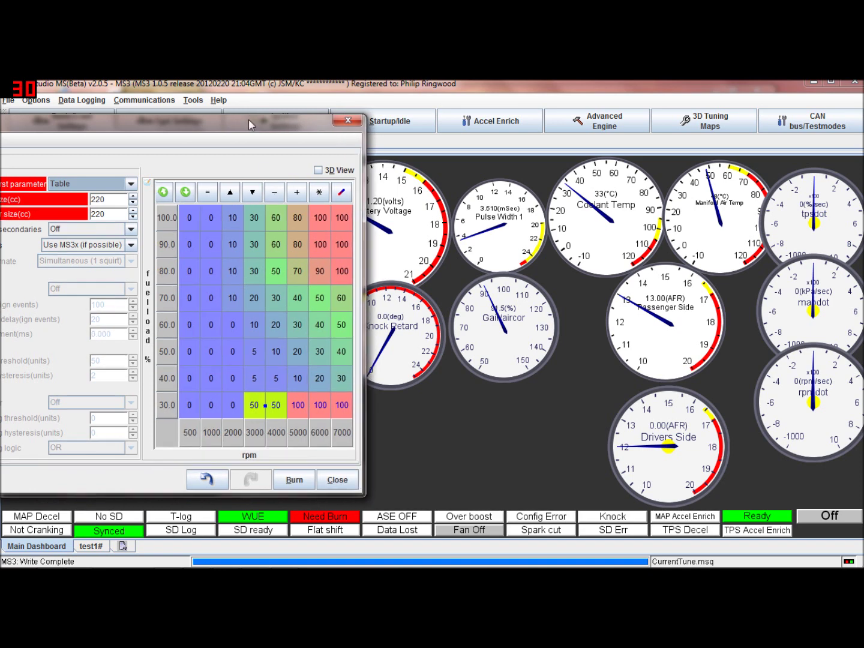
drag(231, 132, 154, 116)
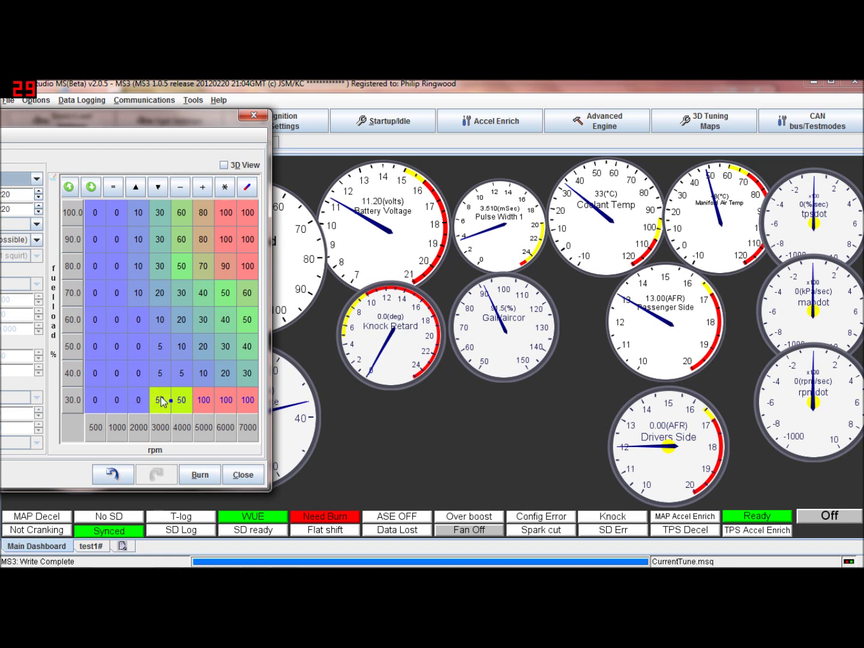
Enable dashboard designer mode and add a large new gauge over the Knock Retard area.
right_click(354, 416)
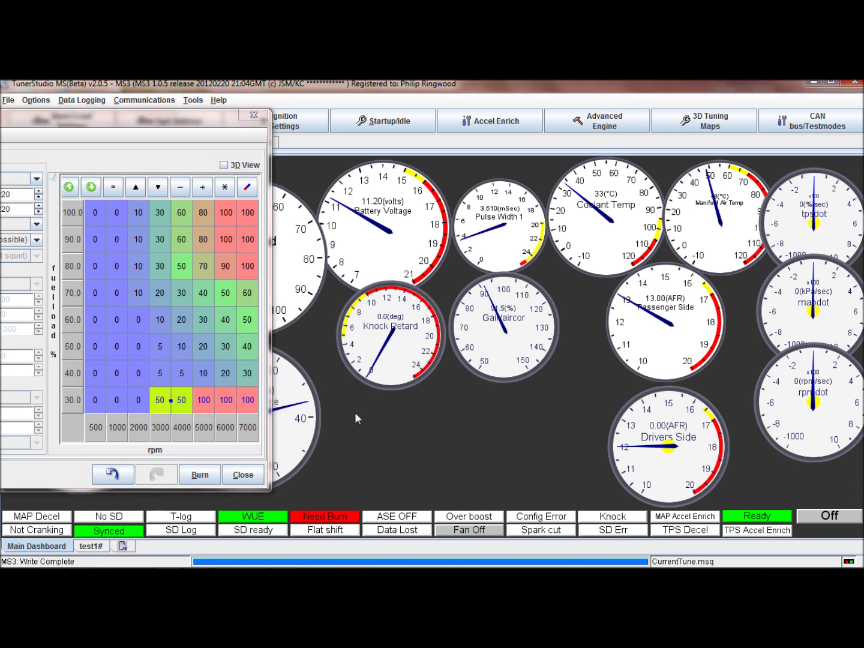
click(389, 475)
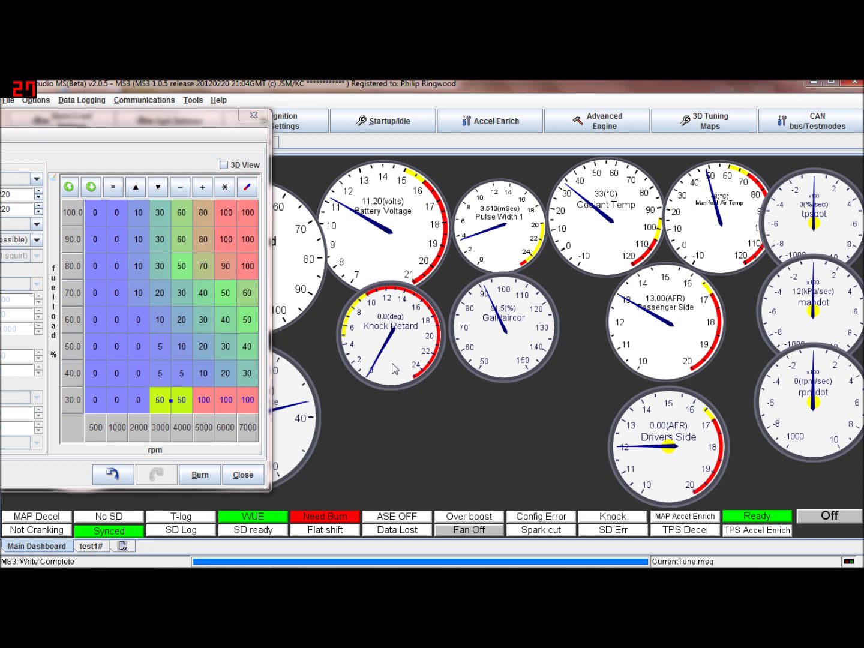
drag(213, 142, 240, 107)
right_click(431, 401)
mouse_move(459, 401)
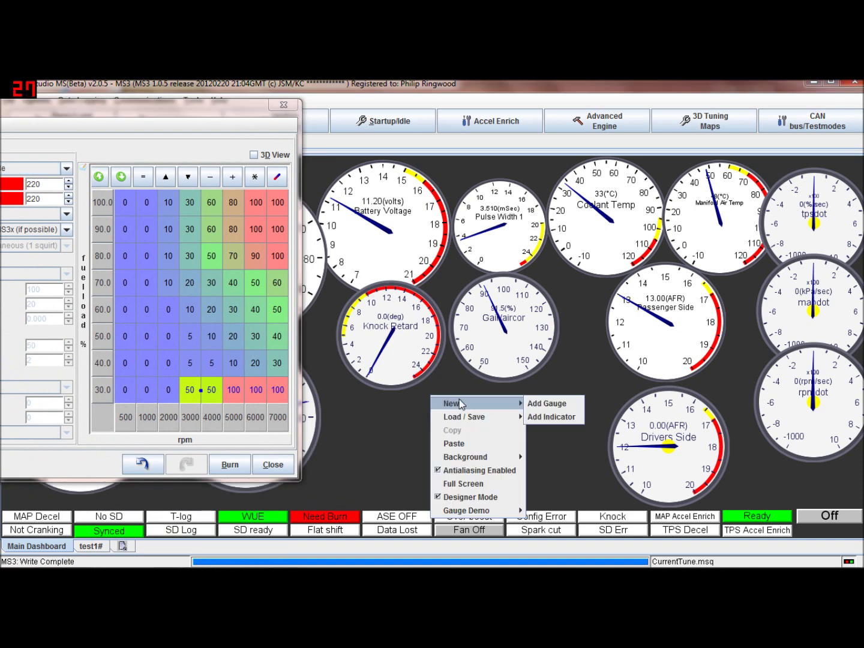
click(554, 403)
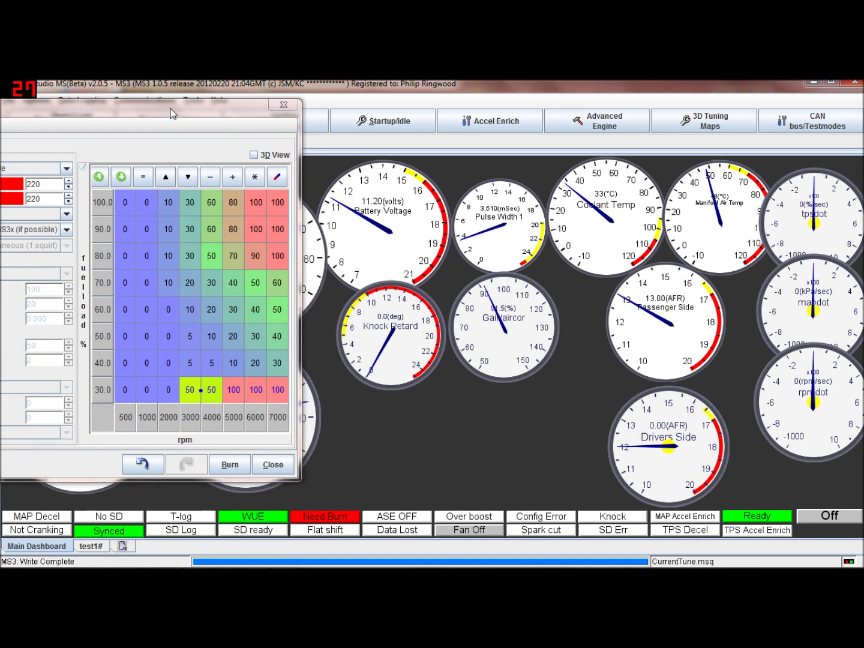
drag(173, 109, 157, 201)
drag(99, 182, 379, 364)
drag(455, 416, 432, 288)
Make the new gauge display Outputs 1 > Pulse Width Seq 1.
right_click(432, 288)
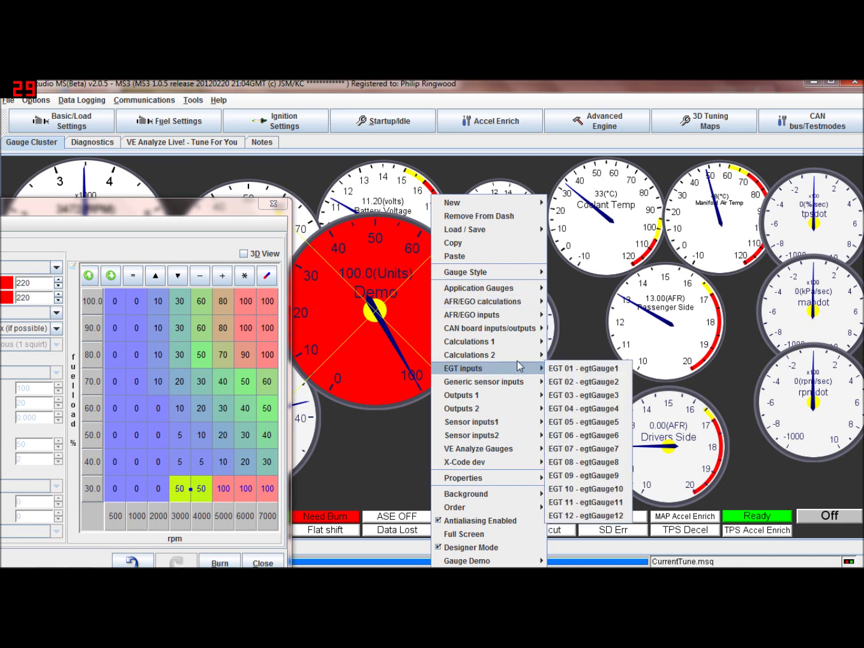
mouse_move(519, 356)
mouse_move(517, 396)
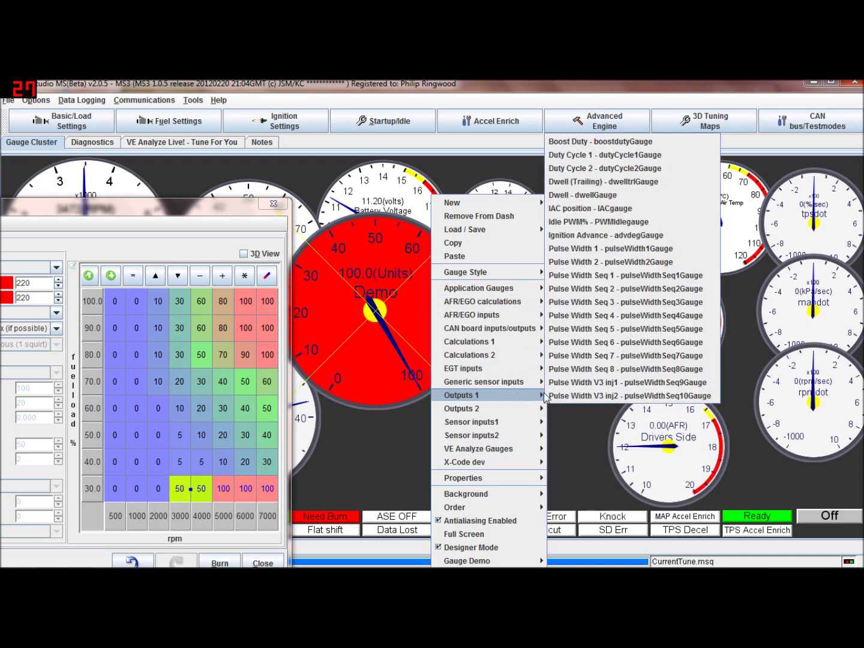
click(619, 282)
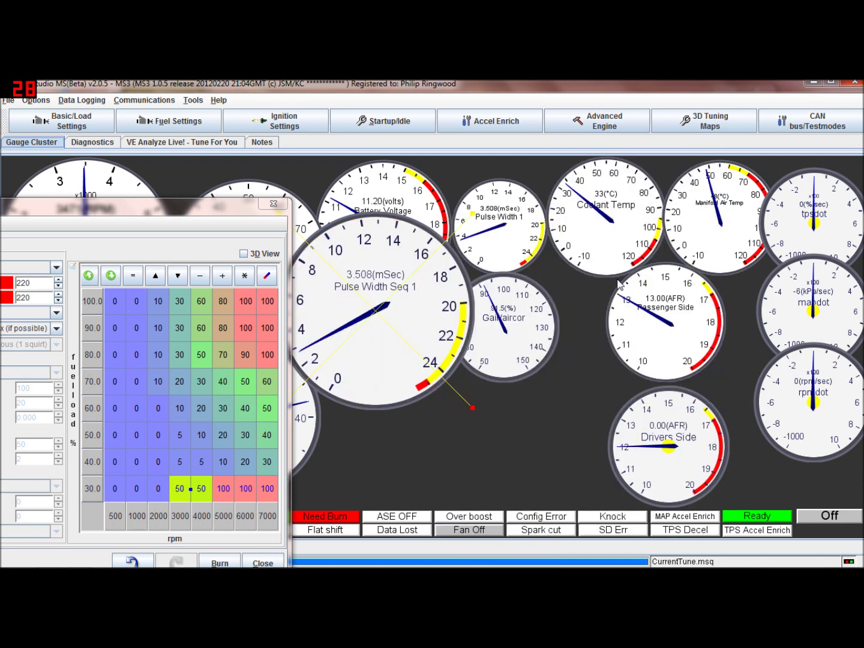
Add a second gauge beside it showing Pulse Width Seq 5.
right_click(455, 394)
mouse_move(485, 207)
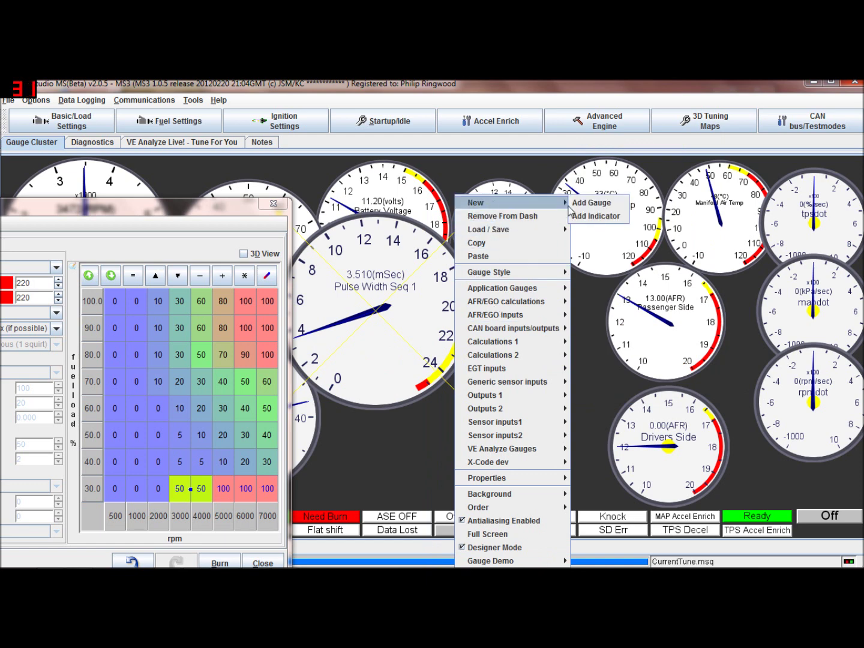
click(592, 203)
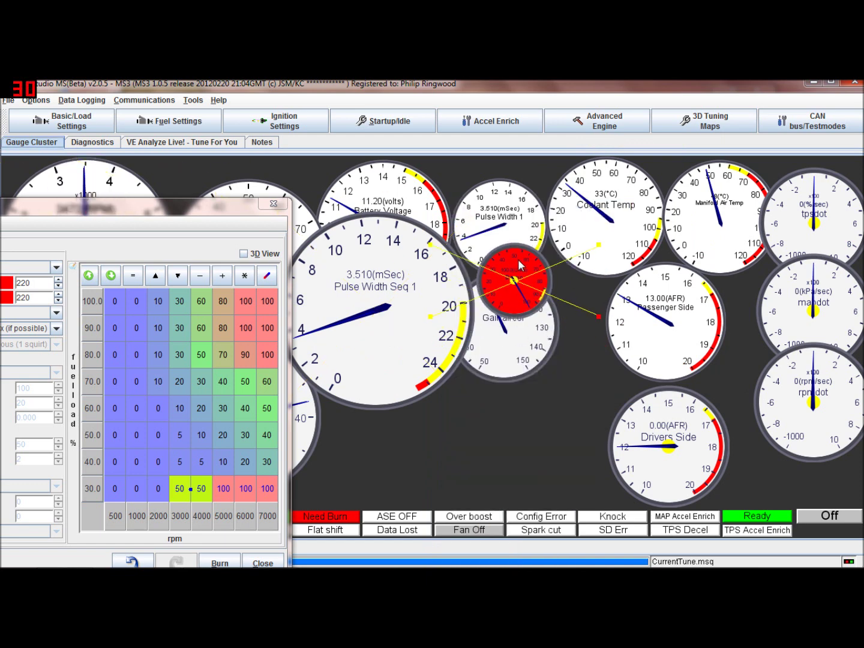
drag(597, 310, 644, 289)
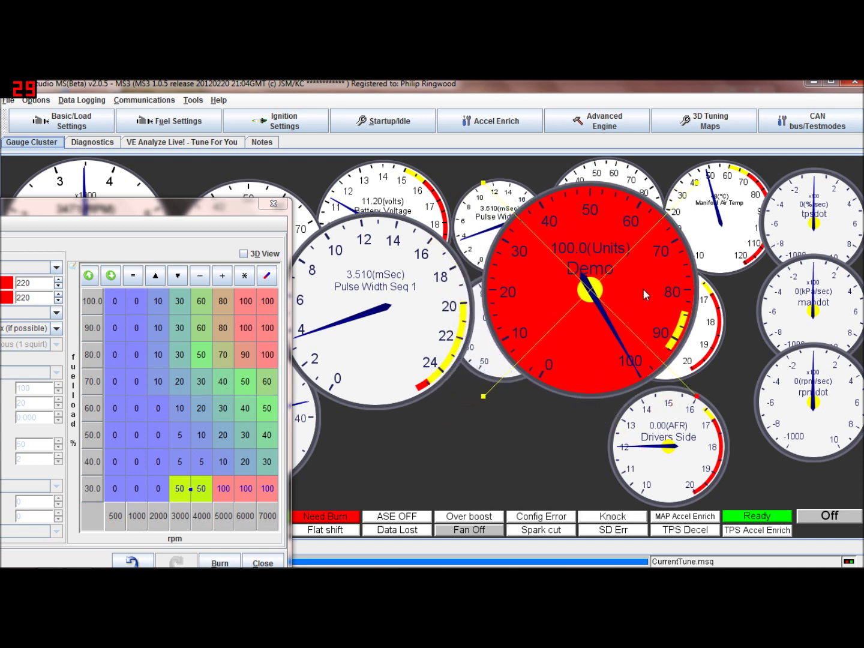
right_click(643, 288)
mouse_move(675, 396)
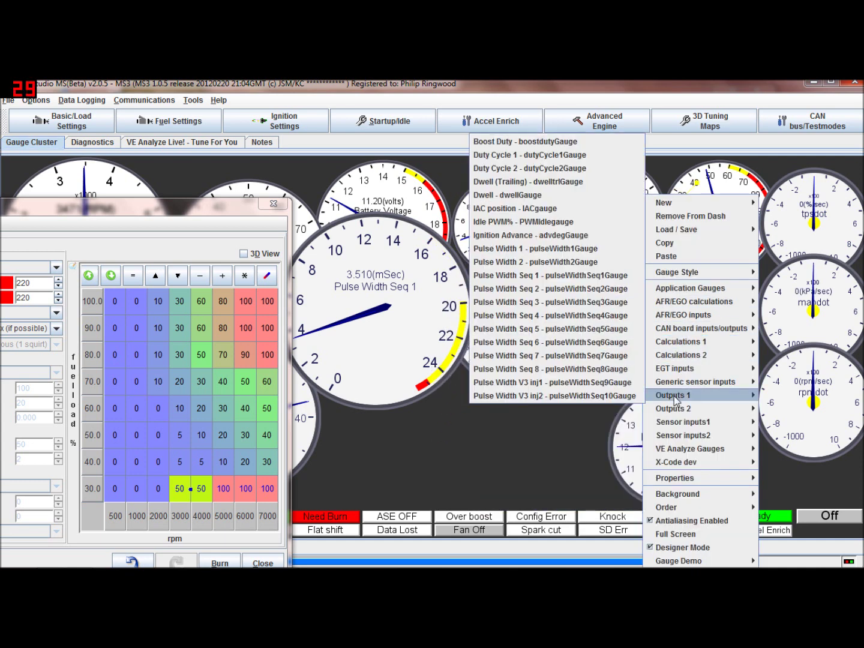
click(581, 329)
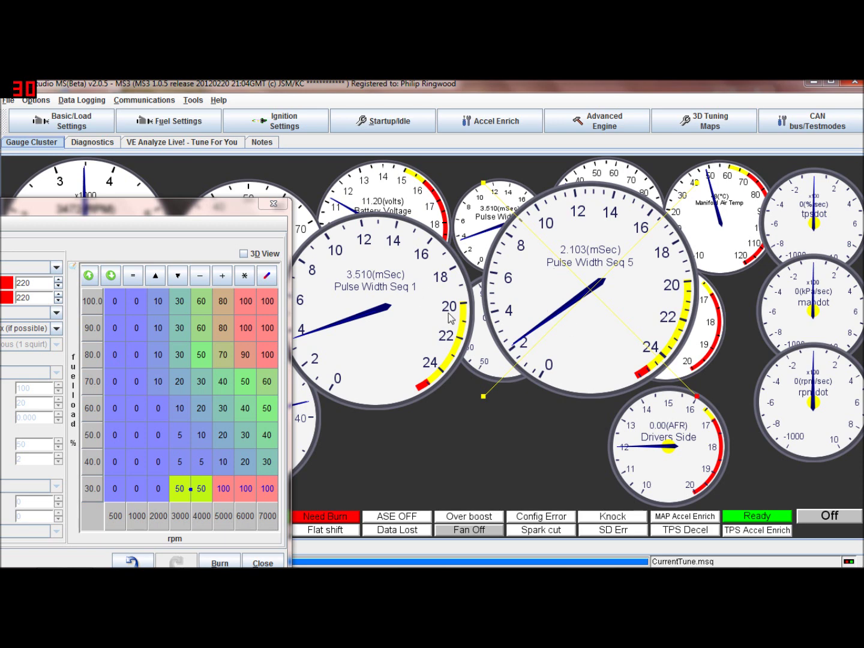
Enlarge the Pulse Width Seq 1 gauge and nudge it up to match Seq 5.
drag(243, 212, 243, 185)
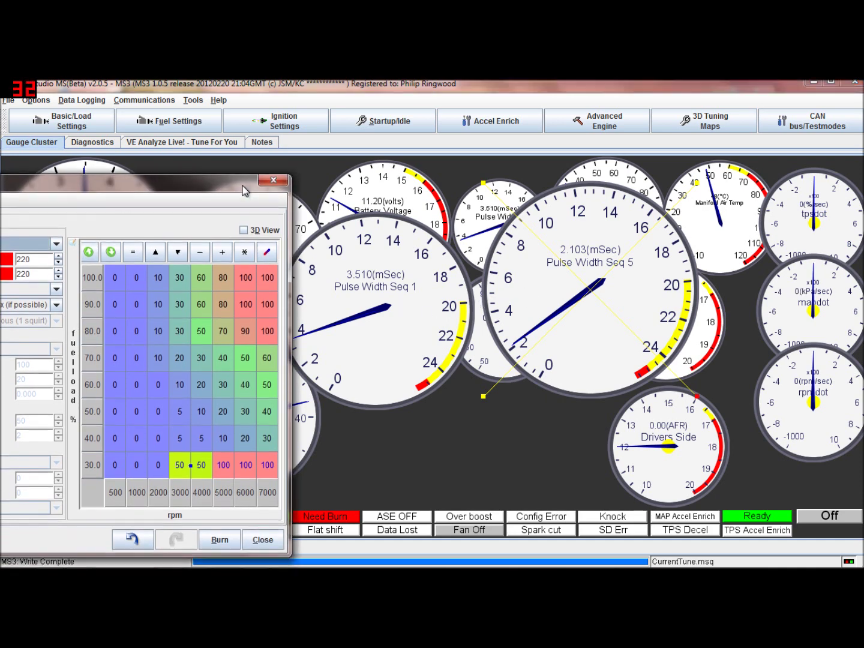
click(448, 304)
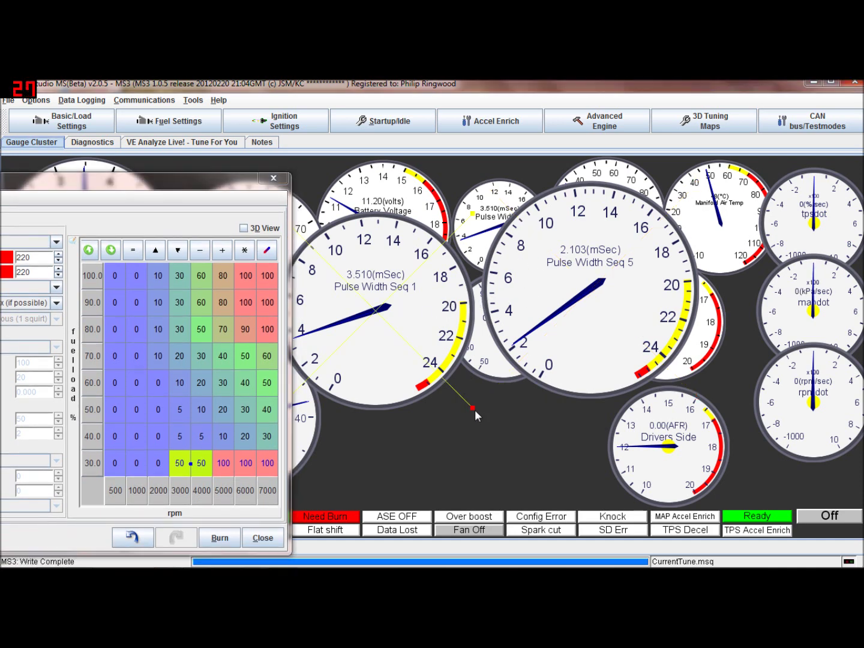
drag(474, 408, 487, 422)
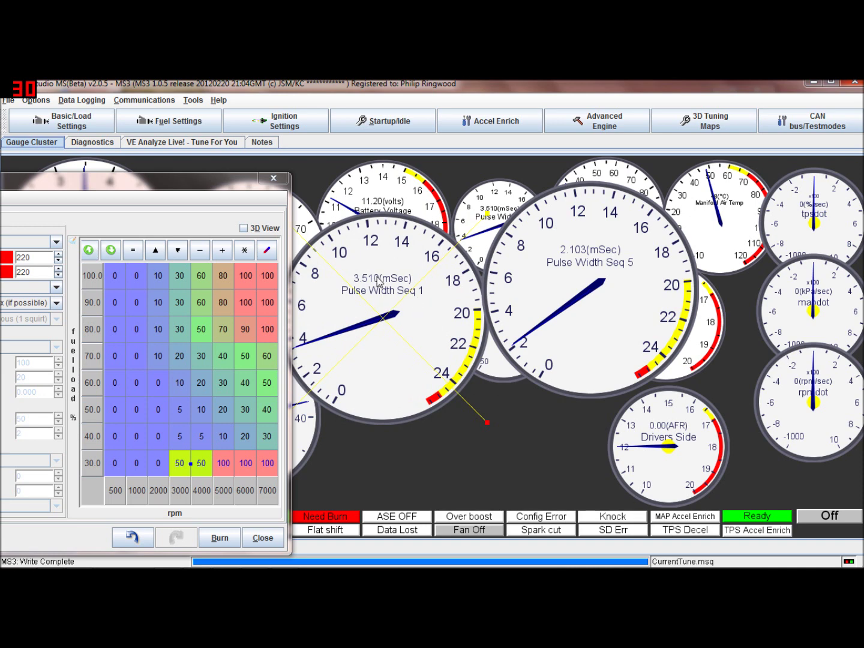
drag(384, 276, 389, 252)
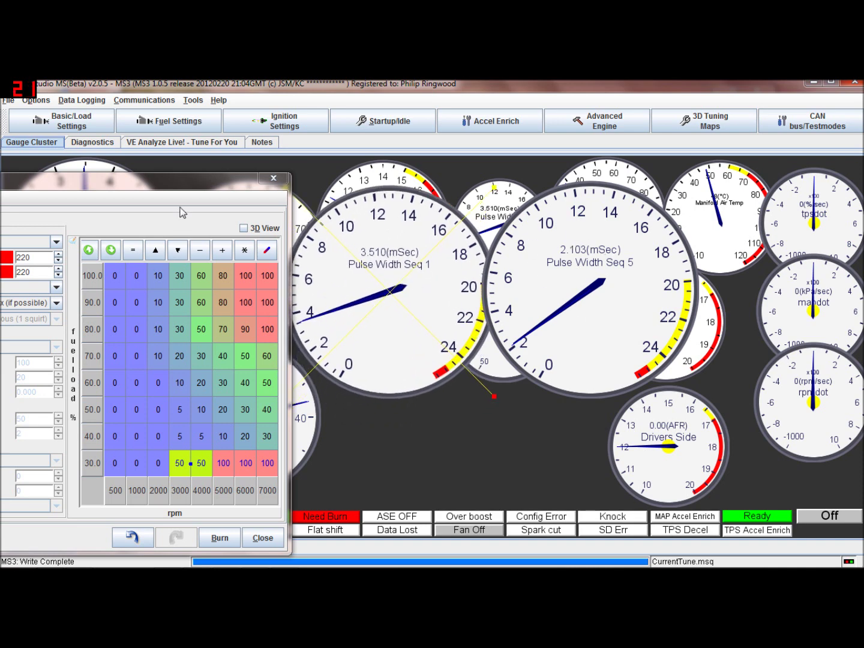
Reposition the staging table window to uncover the status indicators.
drag(181, 189, 218, 158)
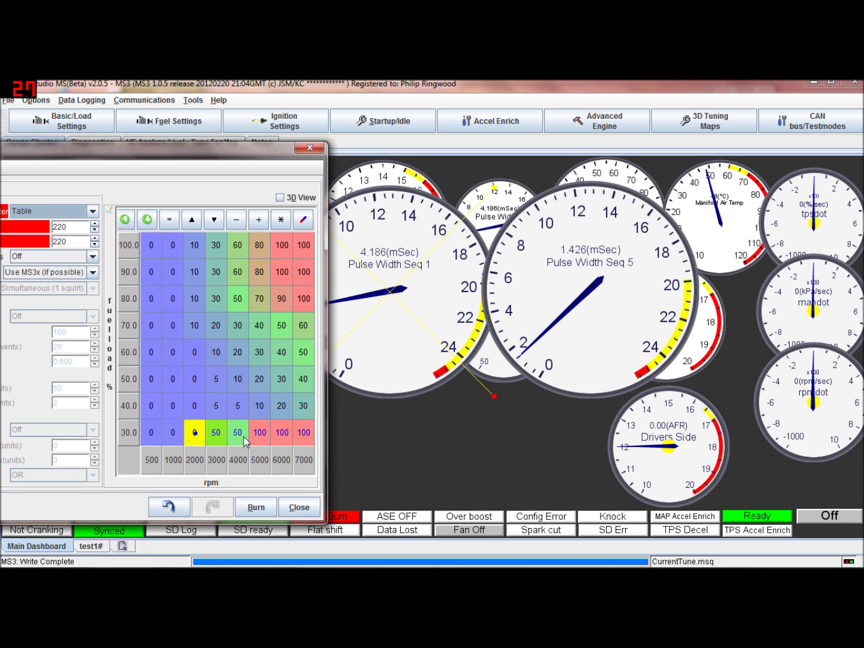
mouse_move(256, 435)
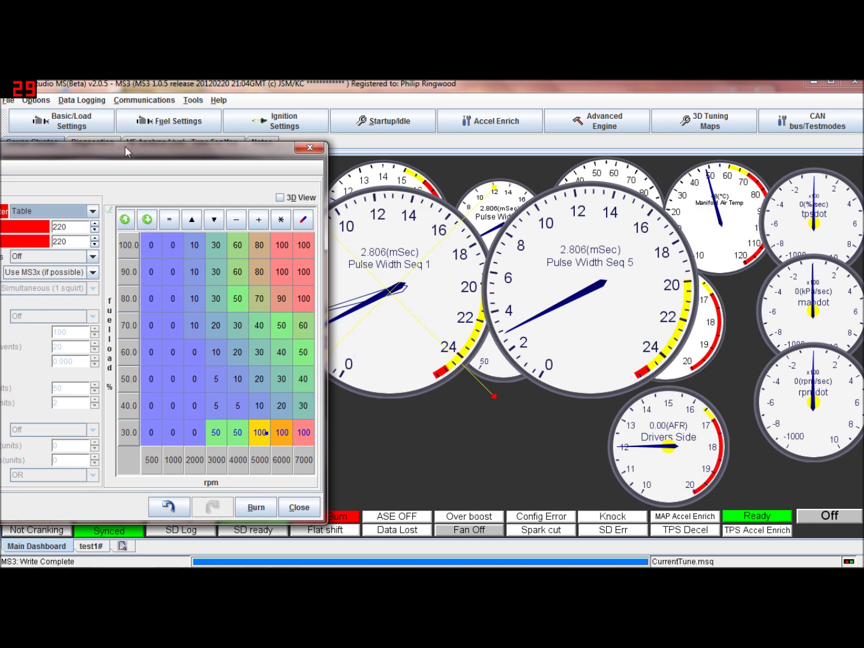
drag(125, 147, 167, 128)
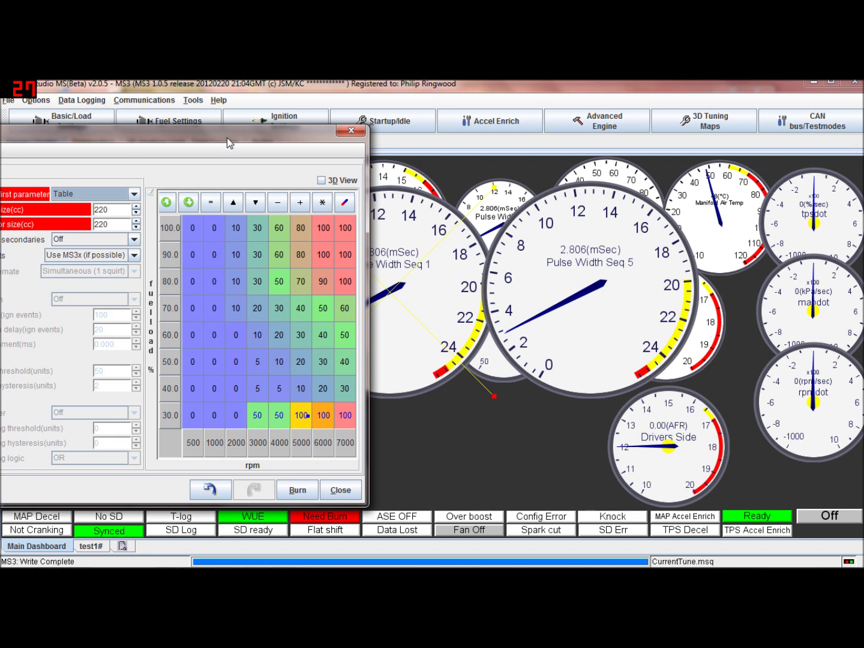
drag(227, 138, 154, 116)
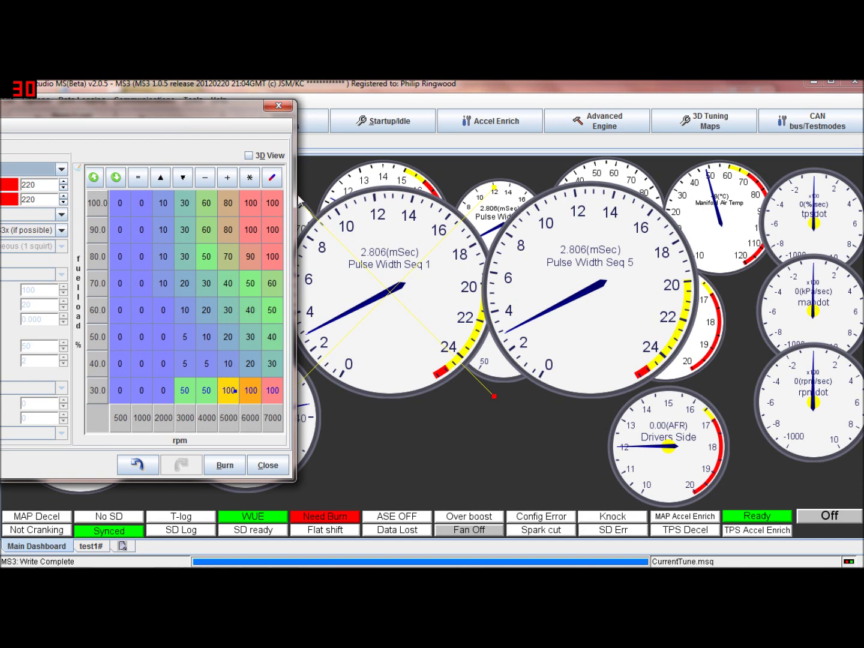
drag(333, 192, 428, 190)
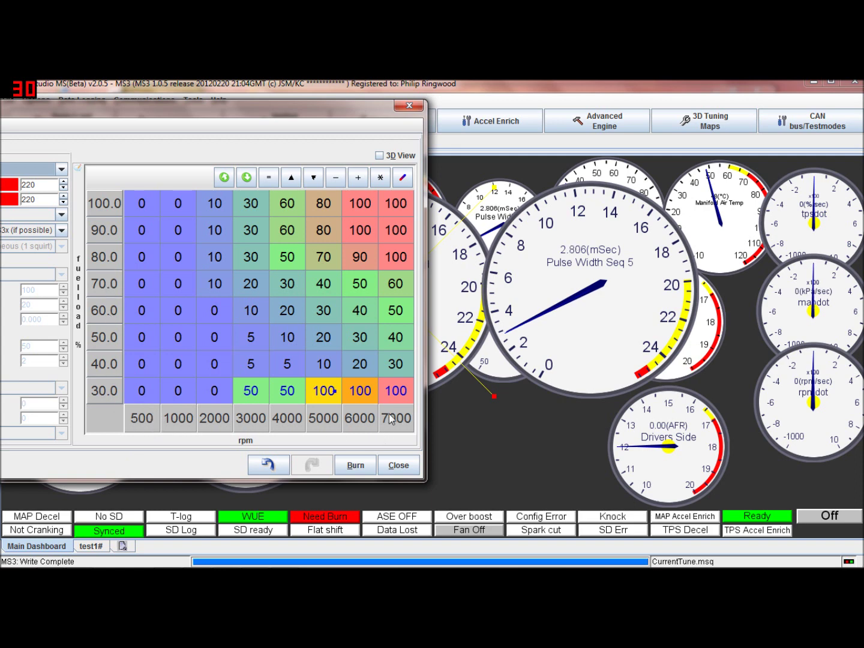
Set the 3000–7000 rpm cells of the 30.0 load row to 0 and burn the table.
drag(260, 397, 302, 394)
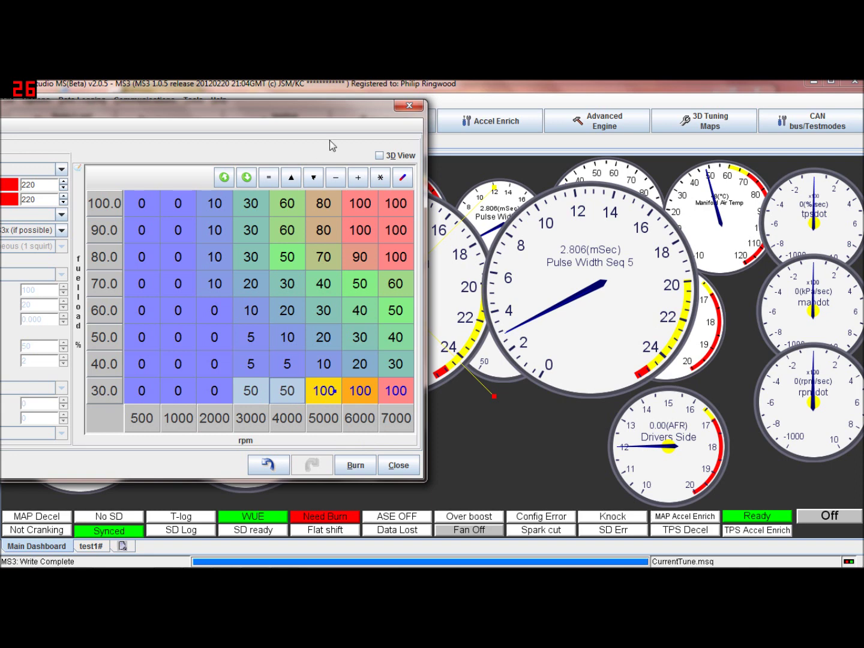
click(269, 177)
text(0)
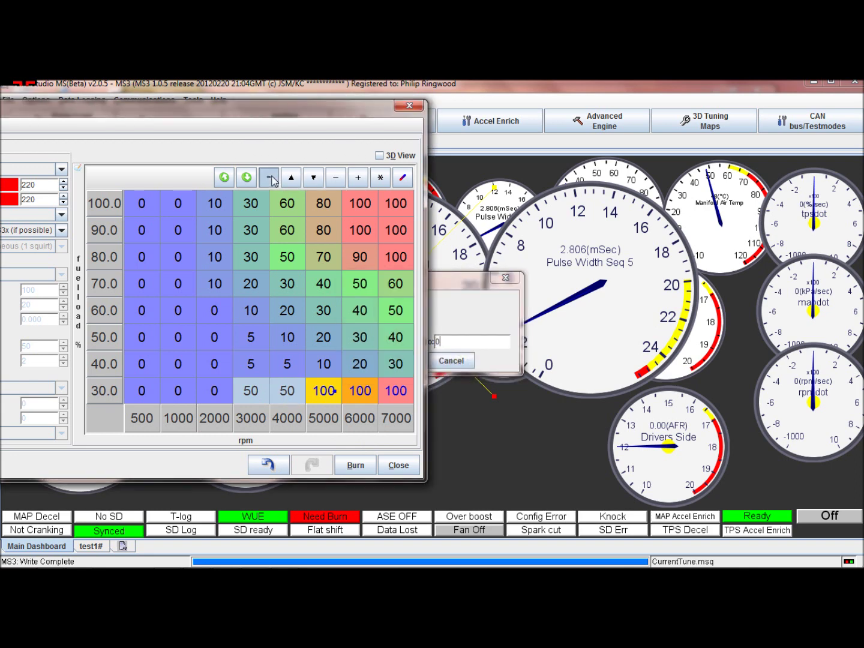
key(Return)
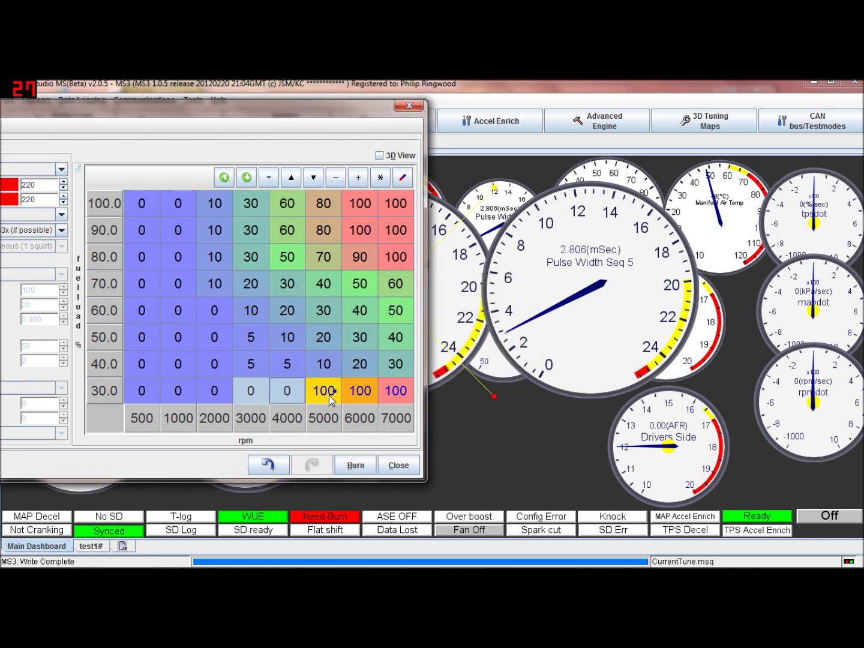
drag(331, 401, 394, 393)
click(269, 177)
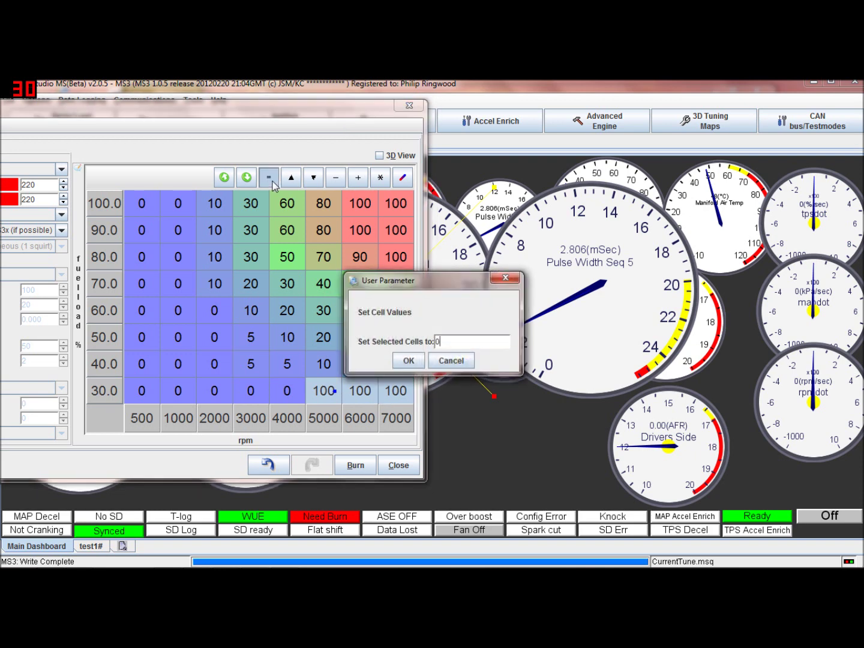
key(Return)
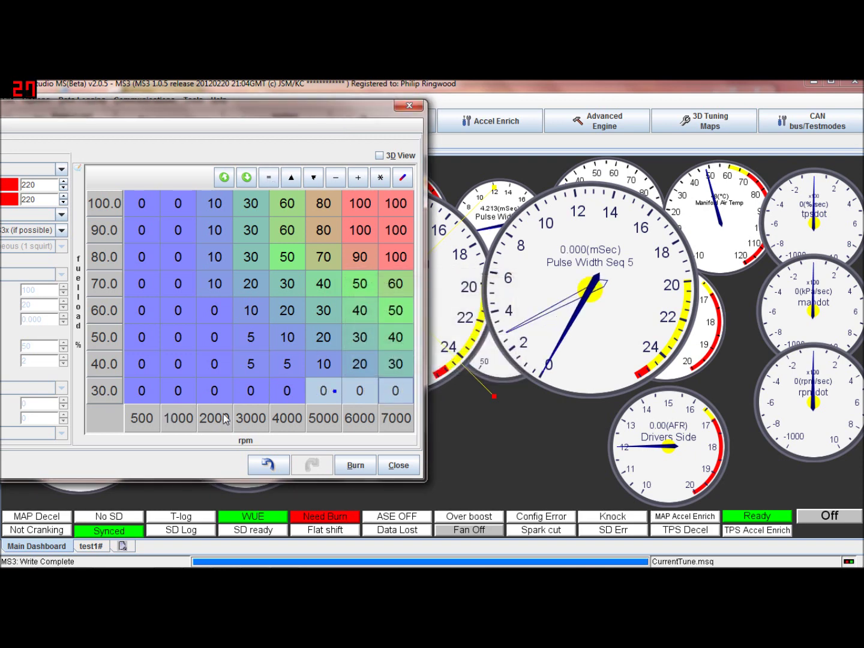
click(351, 465)
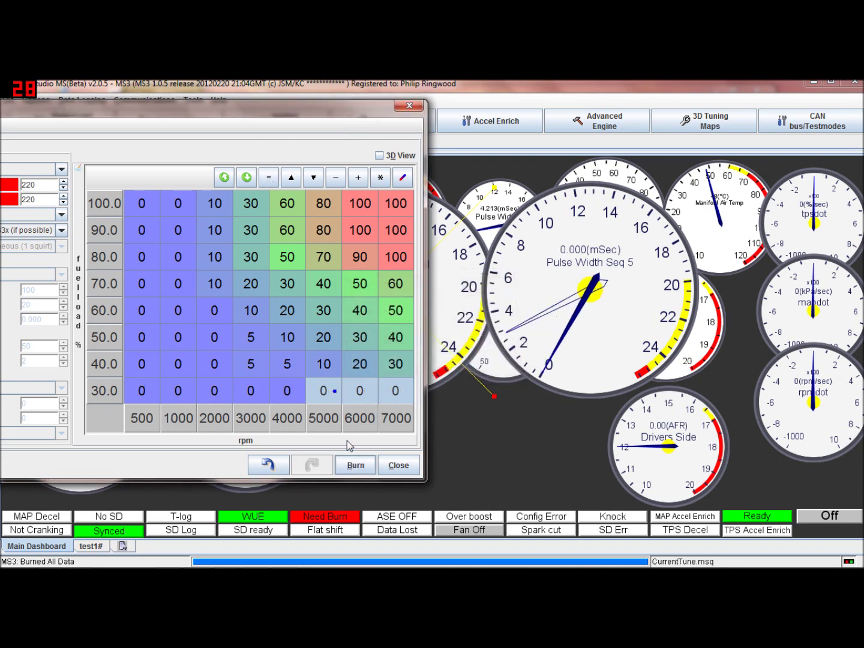
Close the staging table, delete both Pulse Width Seq gauges, and turn off Designer Mode.
click(398, 465)
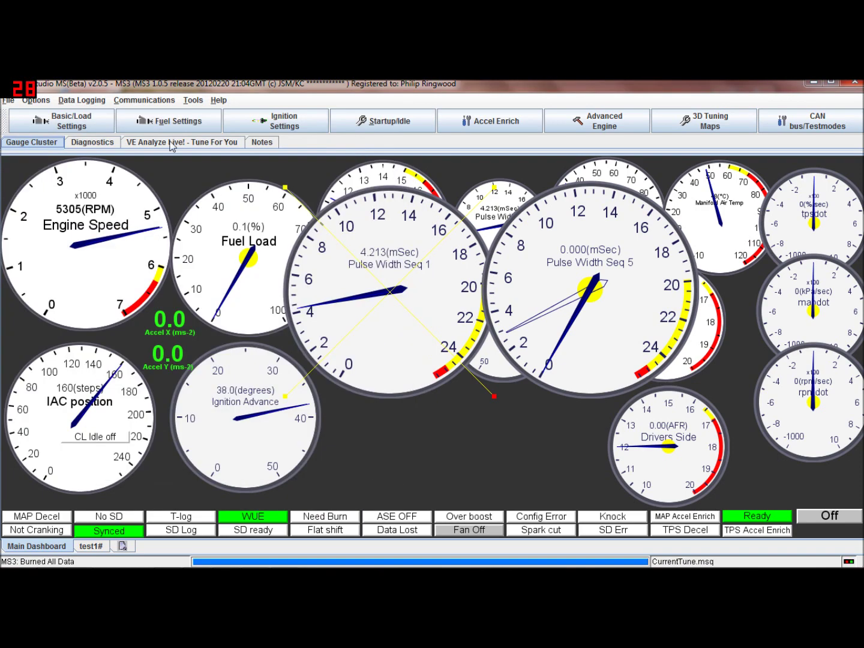
mouse_move(143, 543)
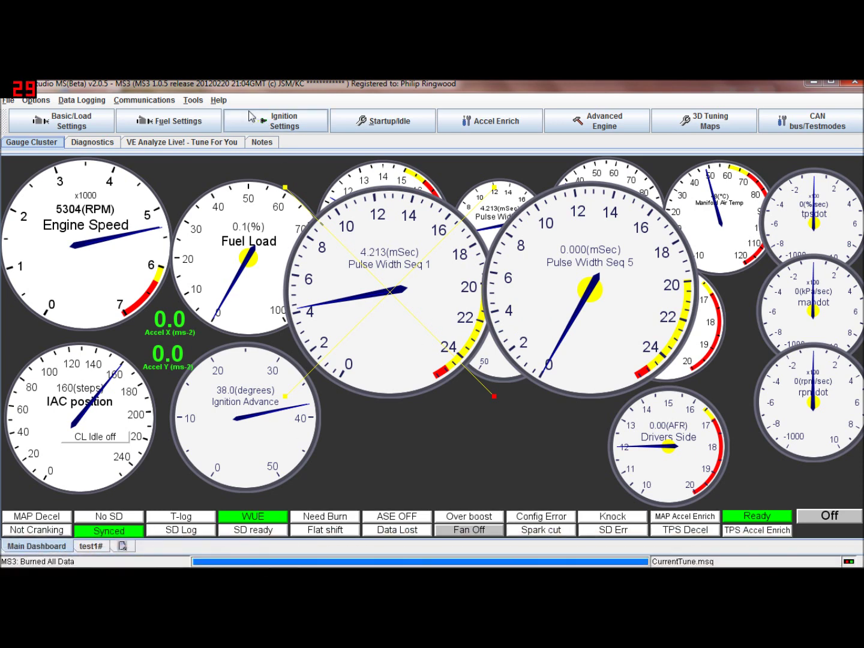
key(Delete)
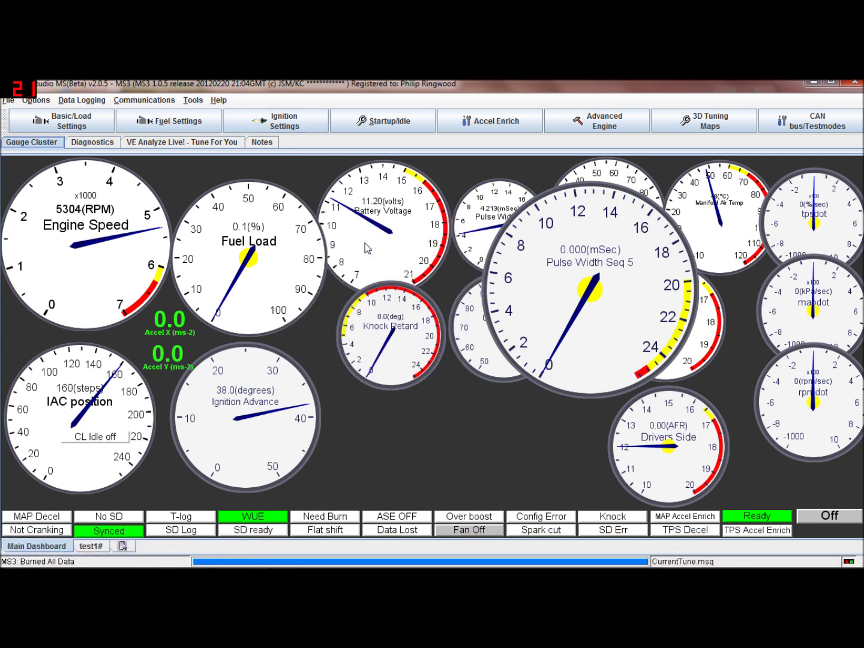
click(653, 389)
click(615, 309)
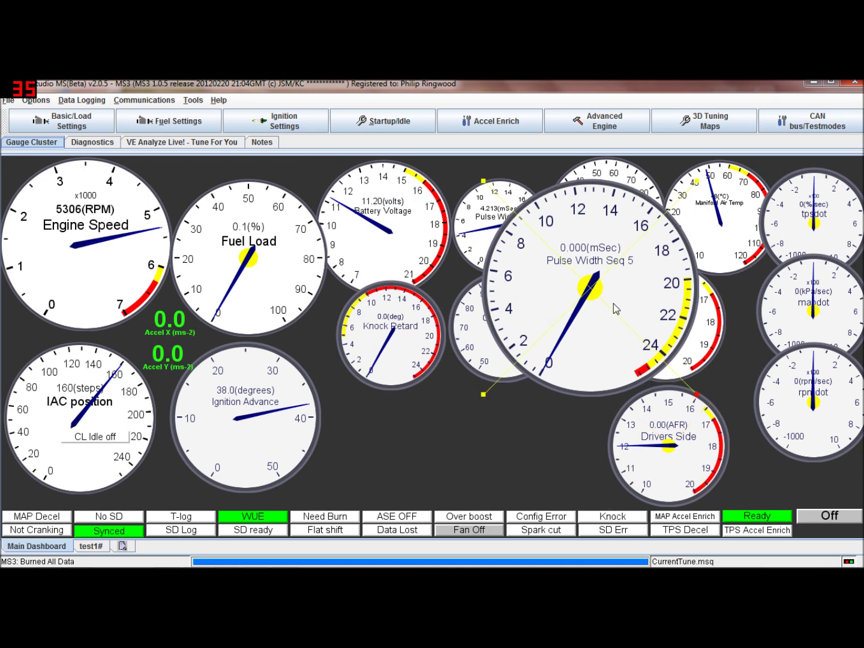
key(Delete)
right_click(308, 283)
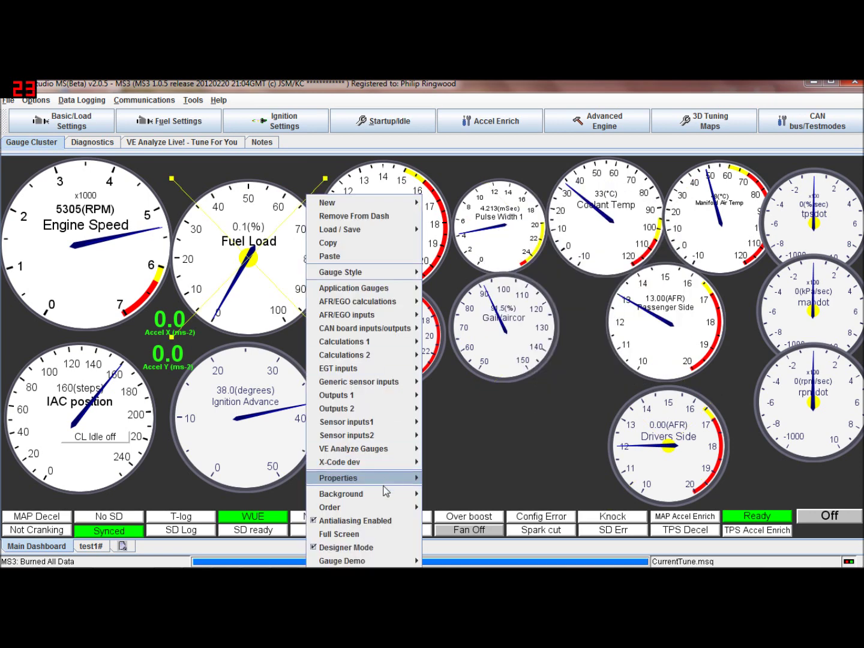
click(377, 545)
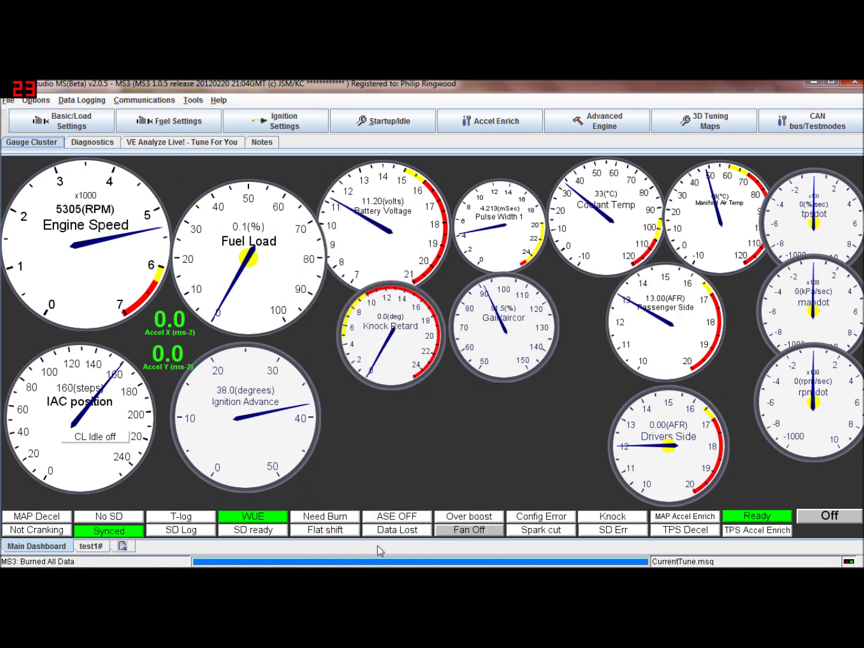